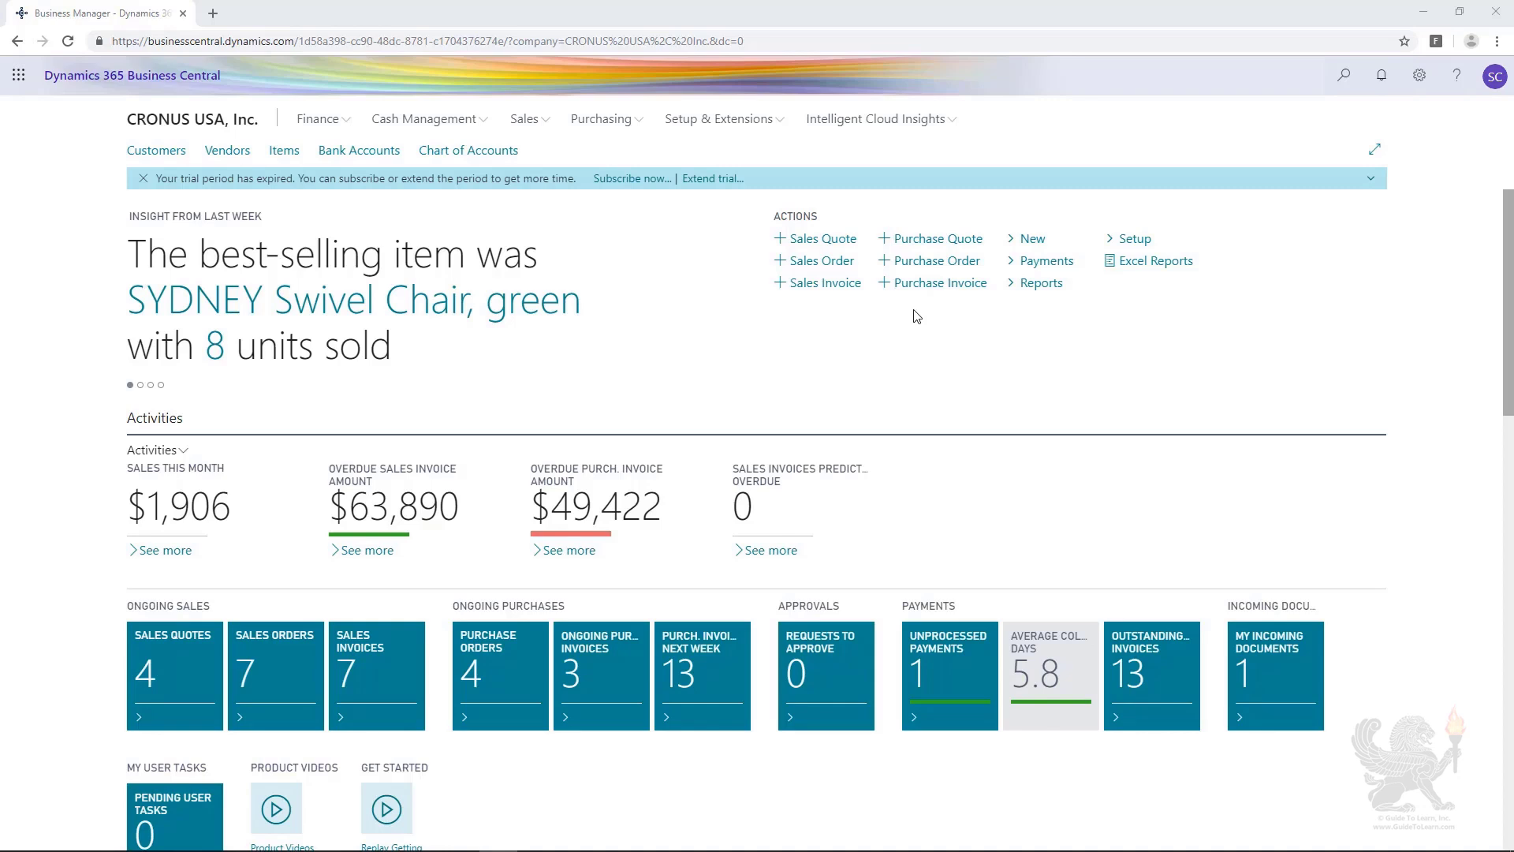
pyautogui.click(1030, 240)
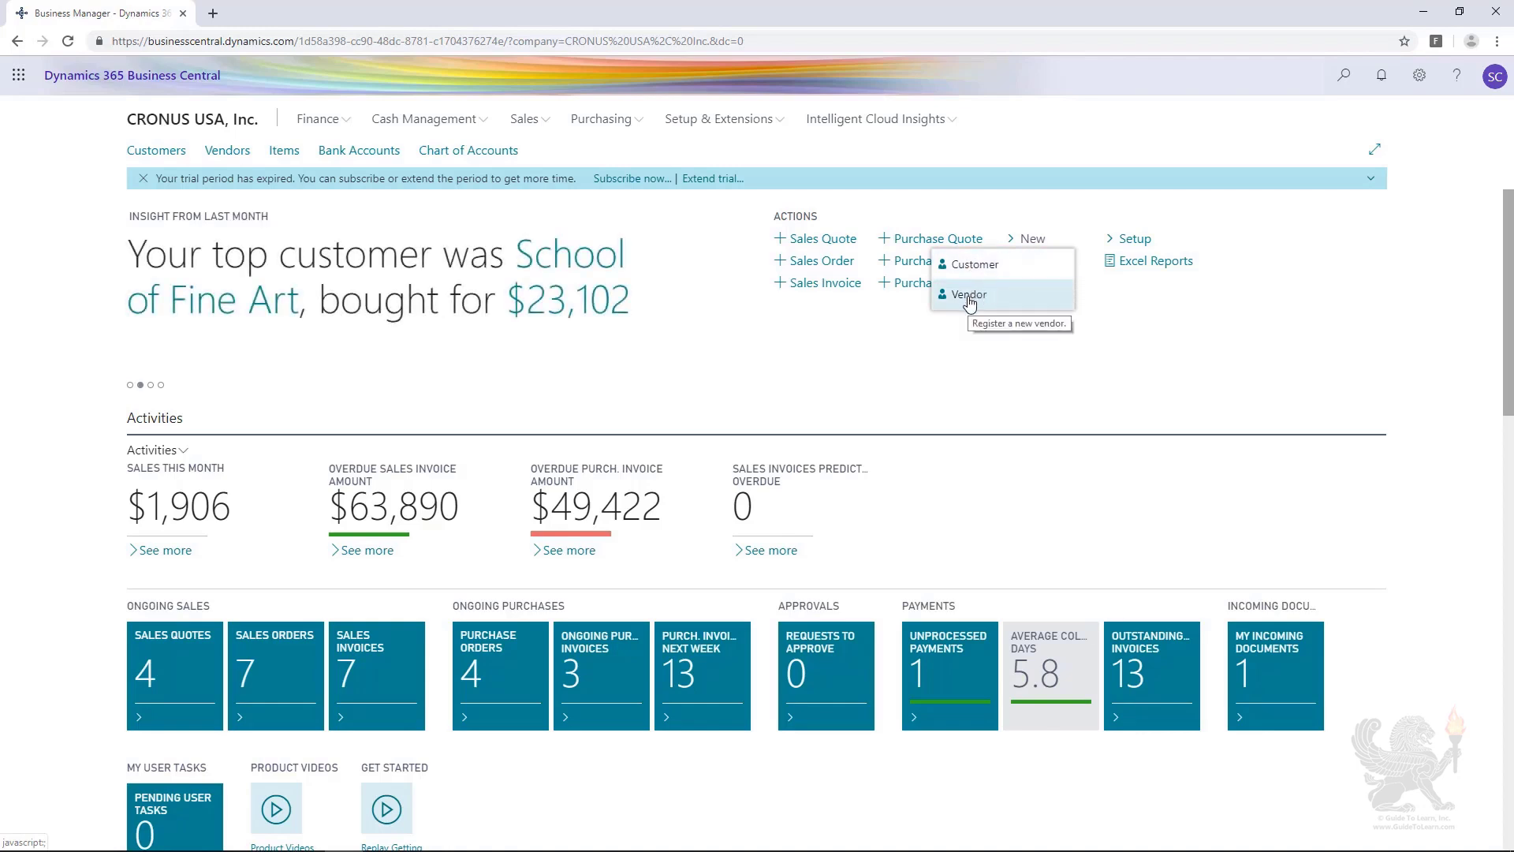
pyautogui.click(969, 296)
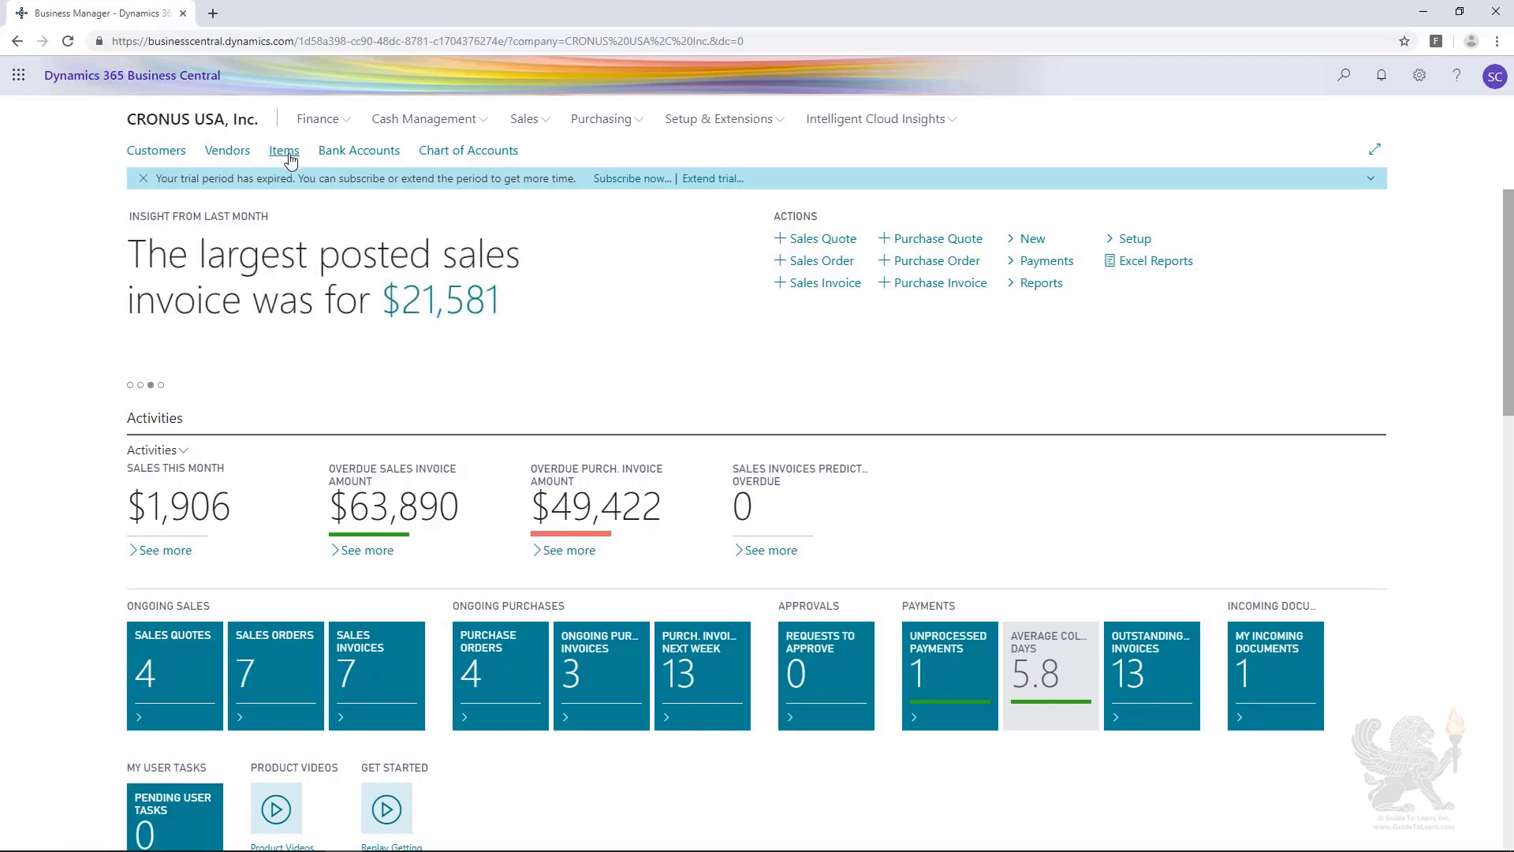
# Step: Create a new customer from the Adatum Corporation customer card using the Business-to-Business Customer (Bank) template
pyautogui.click(145, 158)
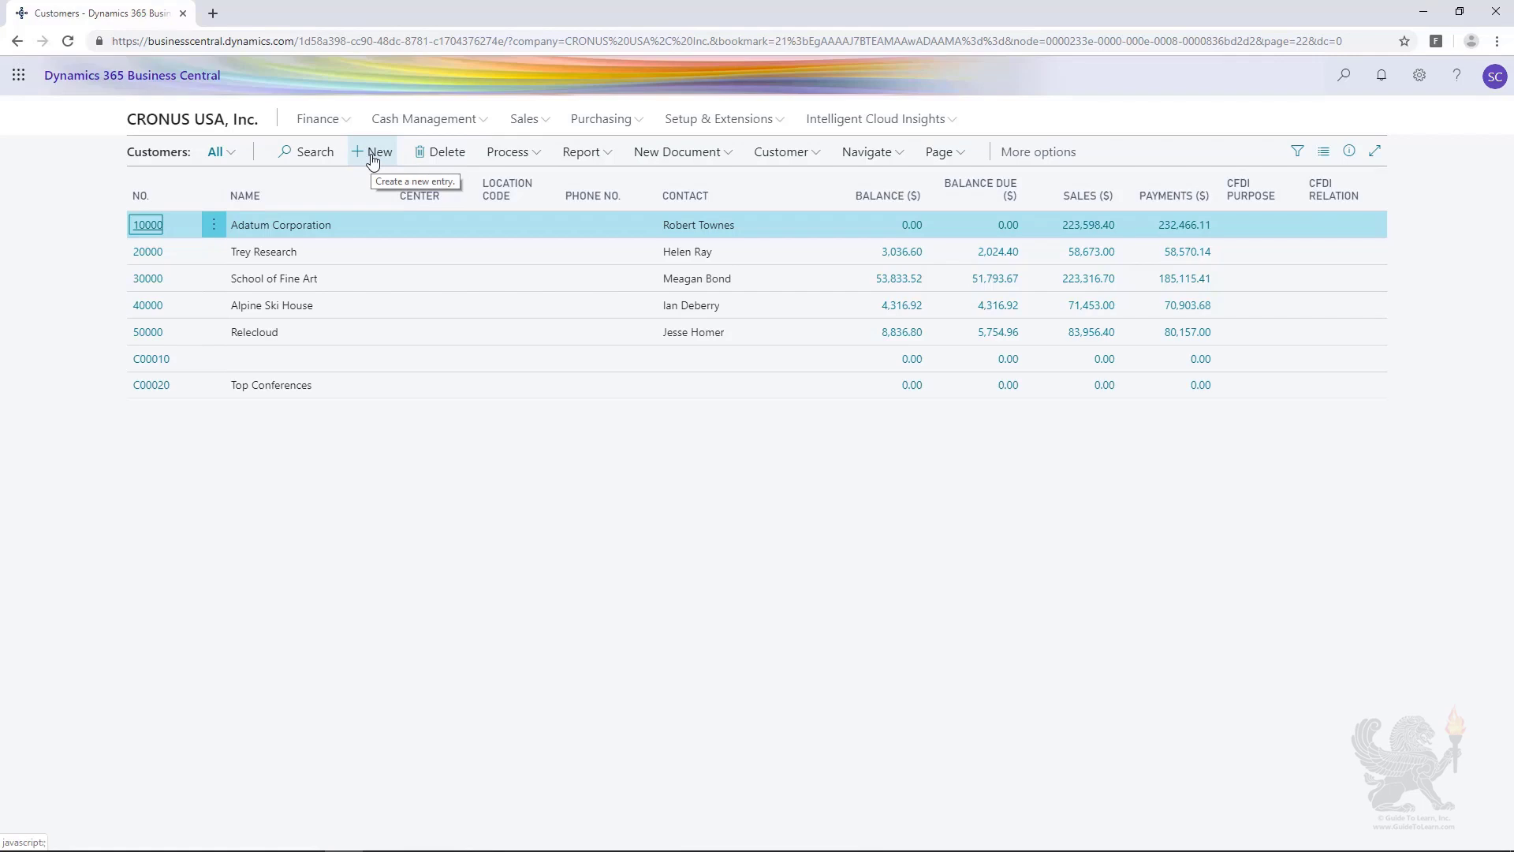
pyautogui.click(136, 228)
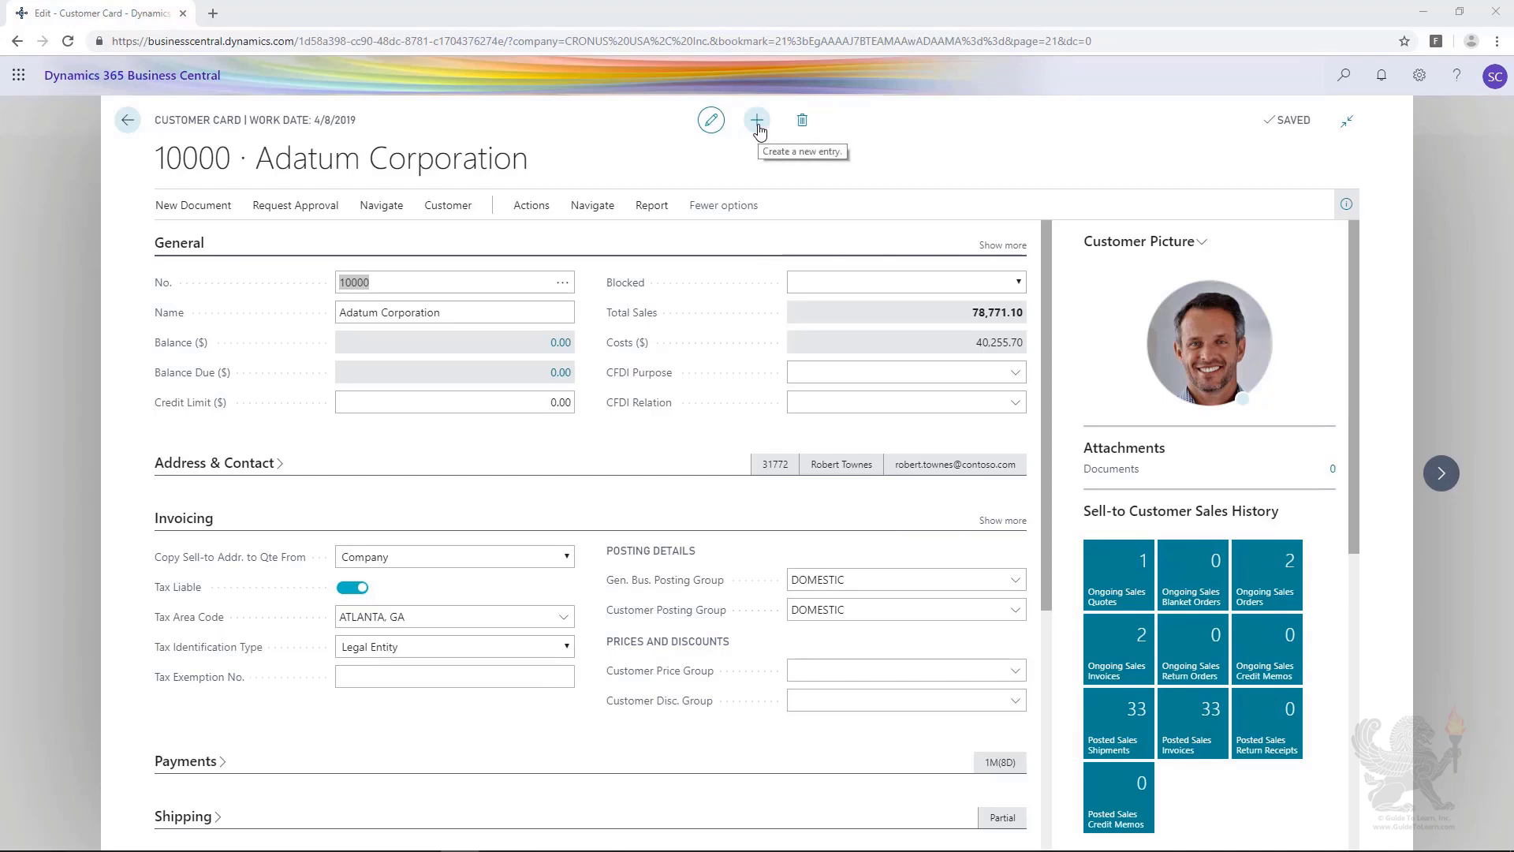
pyautogui.click(757, 121)
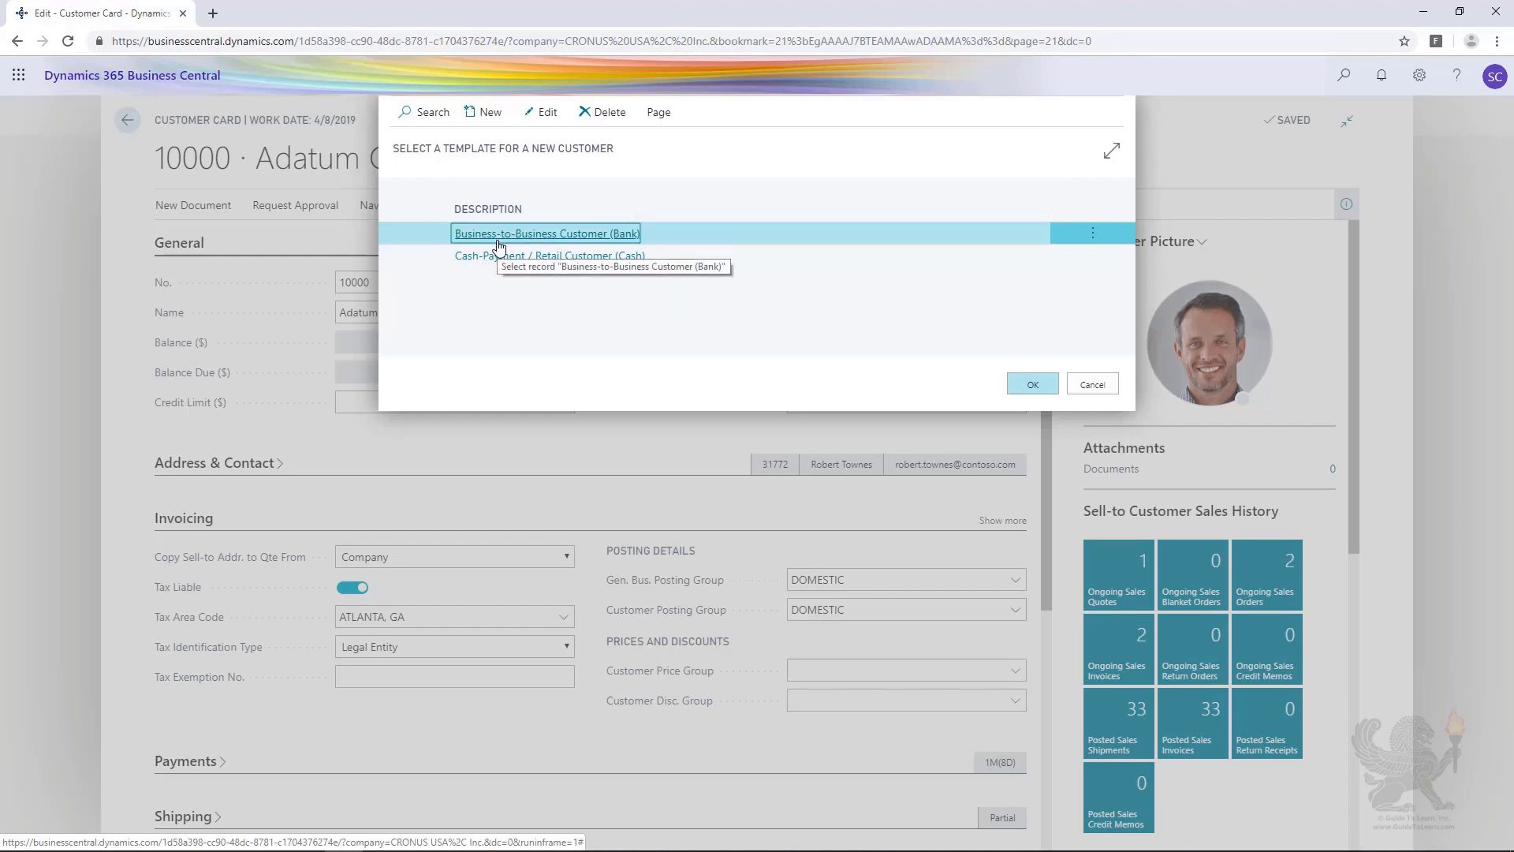
pyautogui.click(1032, 384)
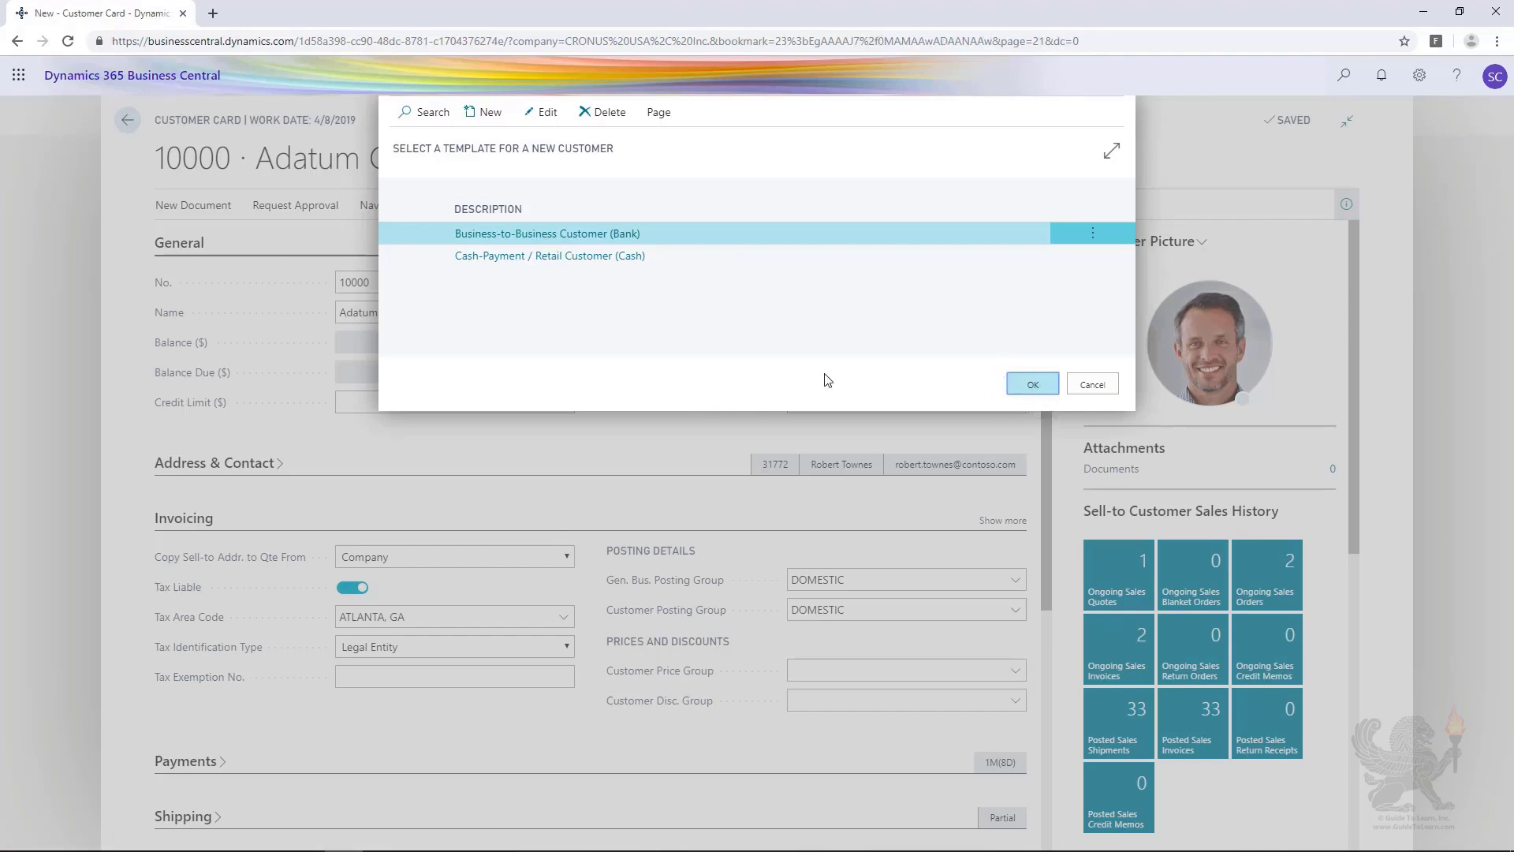
pyautogui.press('Return')
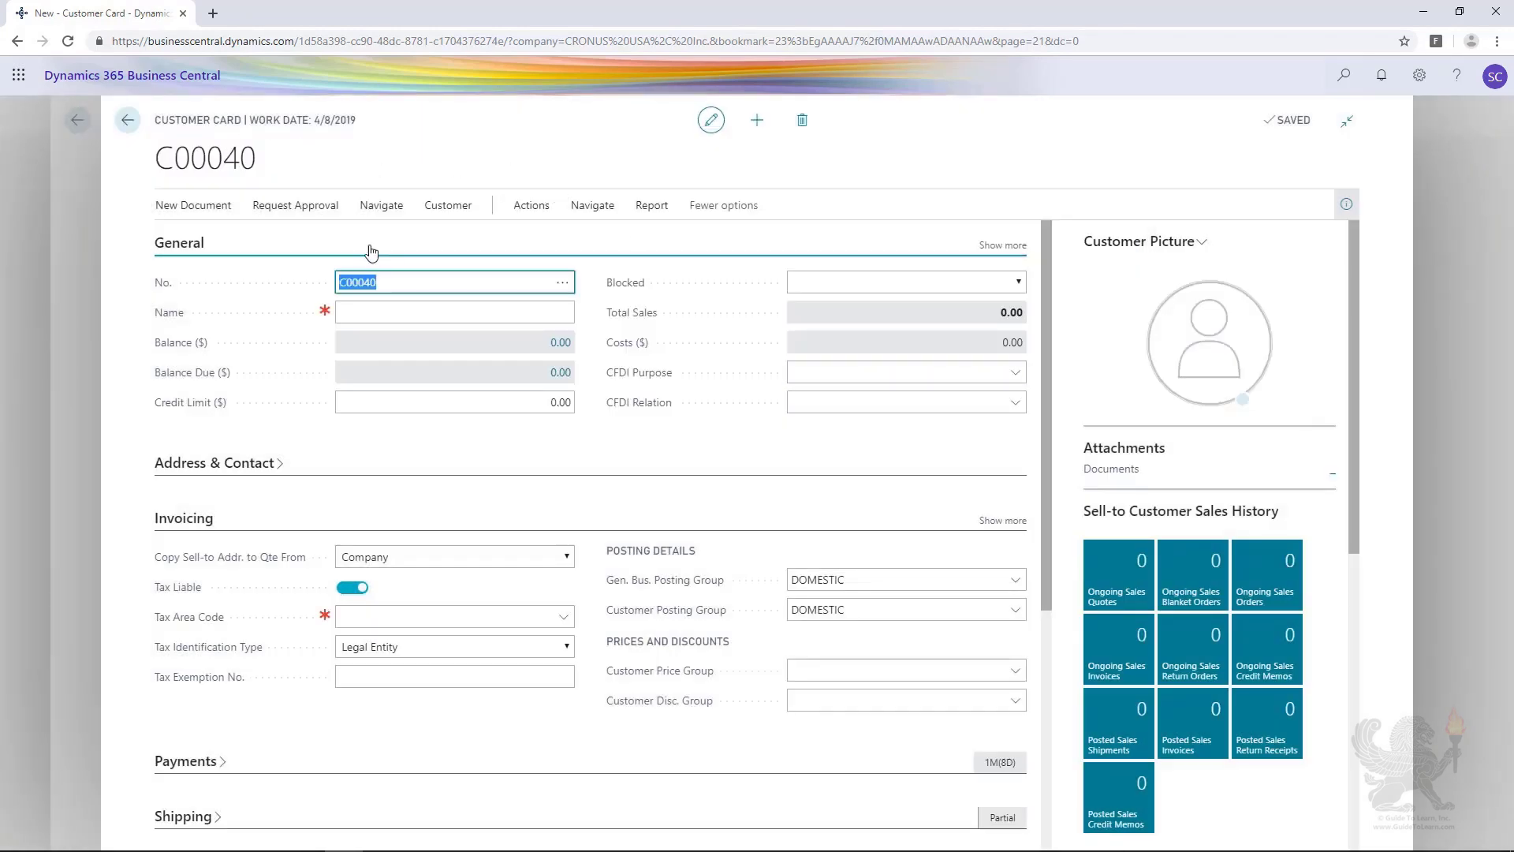
# Step: Name the new customer TestCustomer in the General section of its card
pyautogui.click(402, 281)
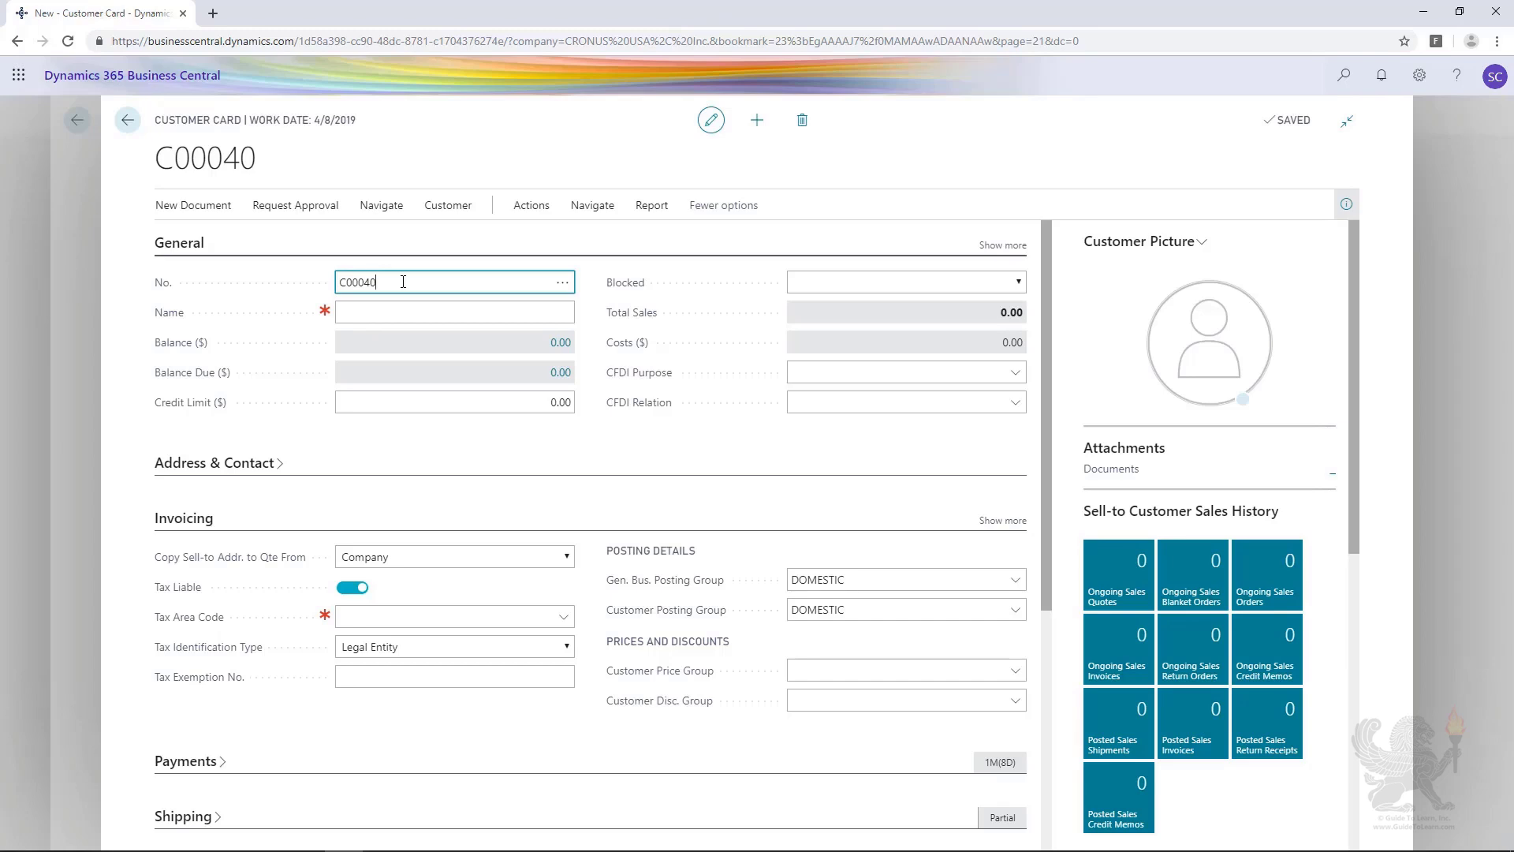
pyautogui.click(387, 313)
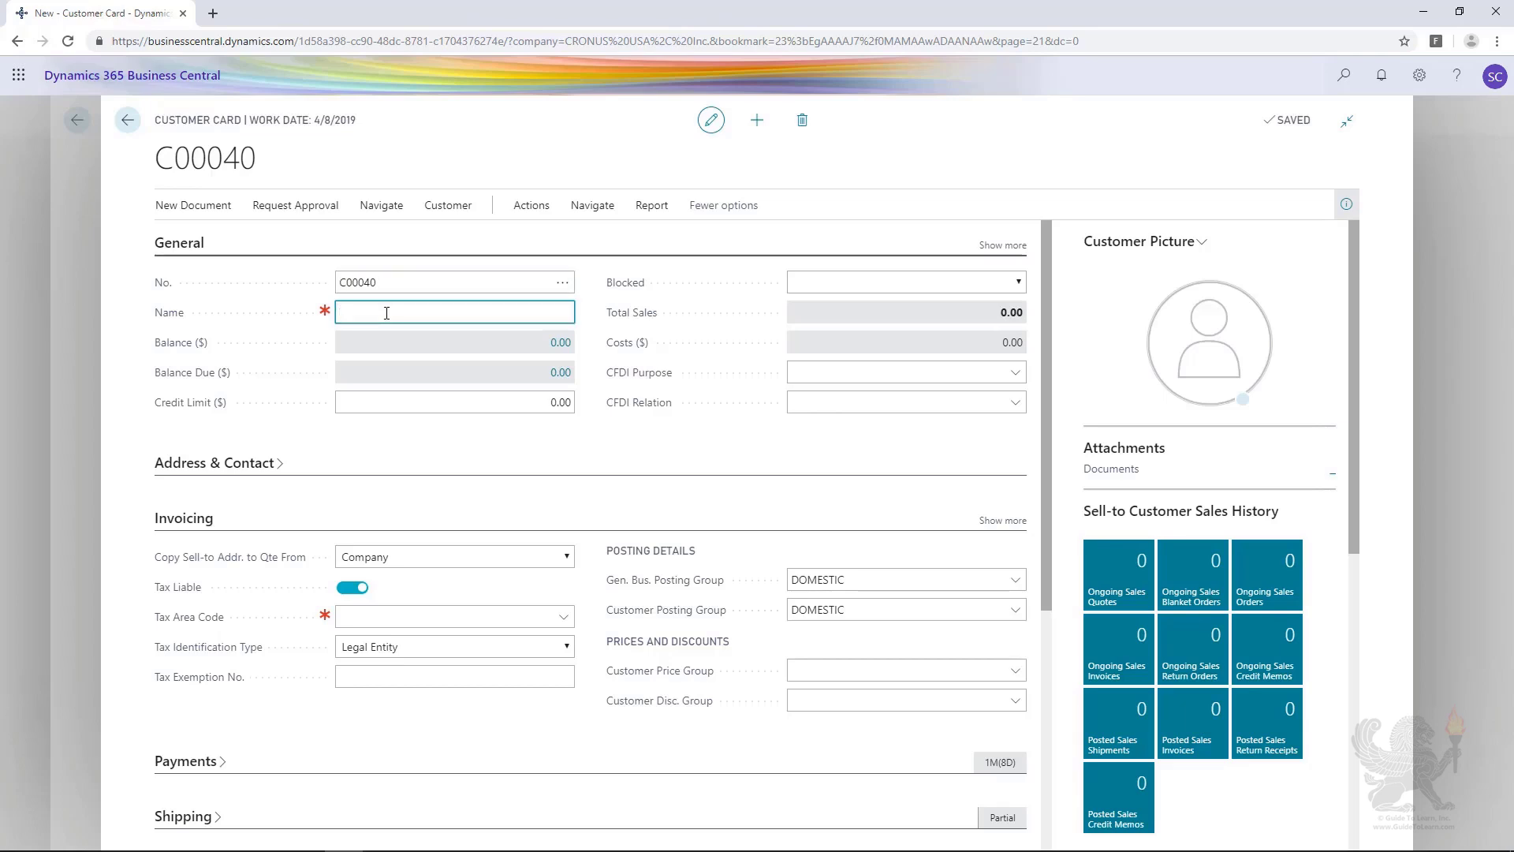
pyautogui.write('T')
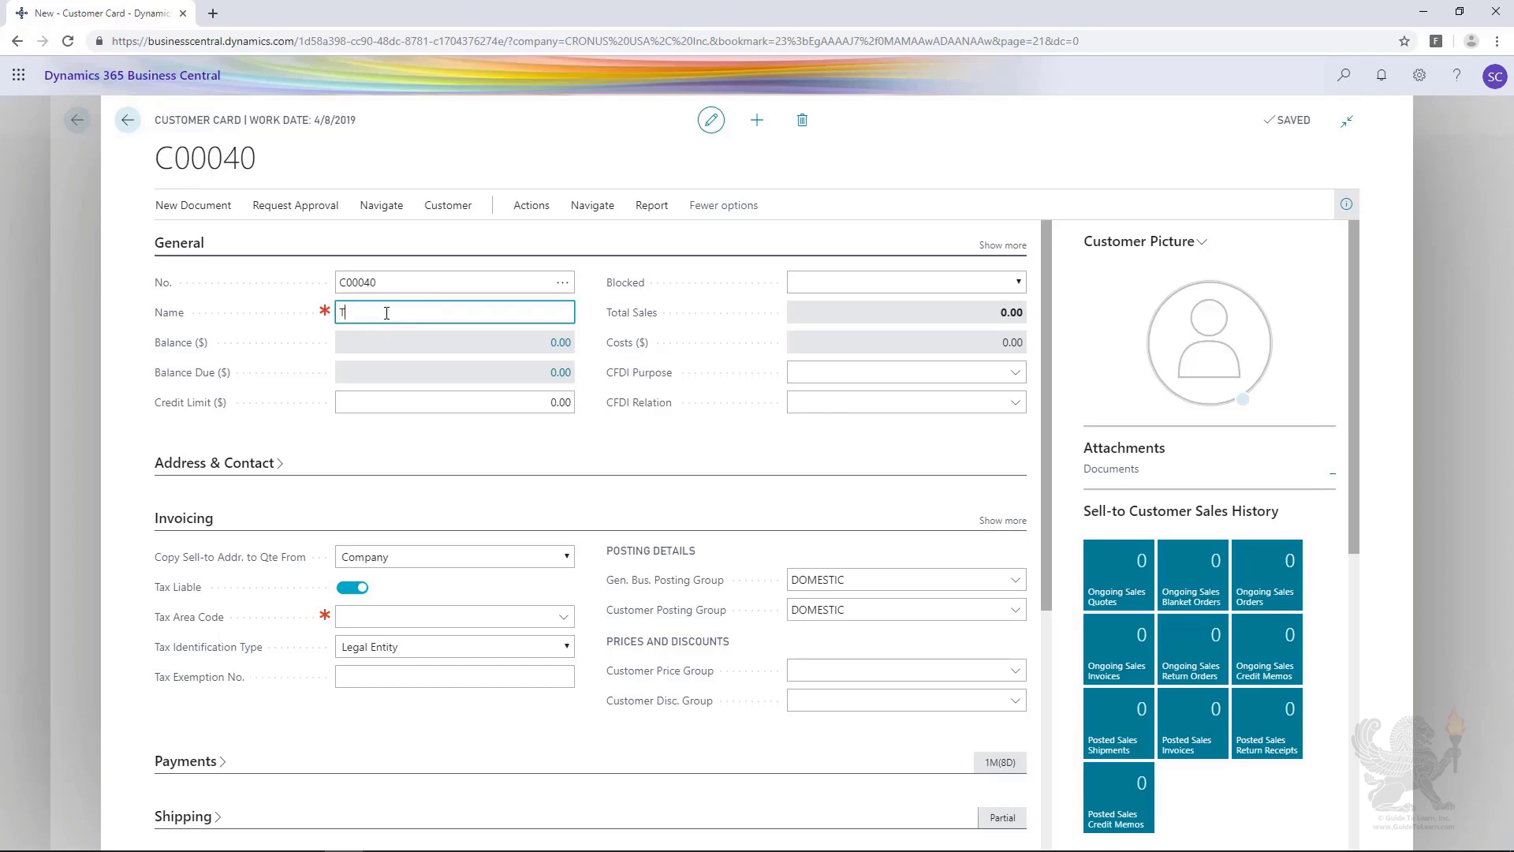
pyautogui.write('estCustomer')
pyautogui.press('BackSpace')
pyautogui.write('mer')
pyautogui.press('Tab')
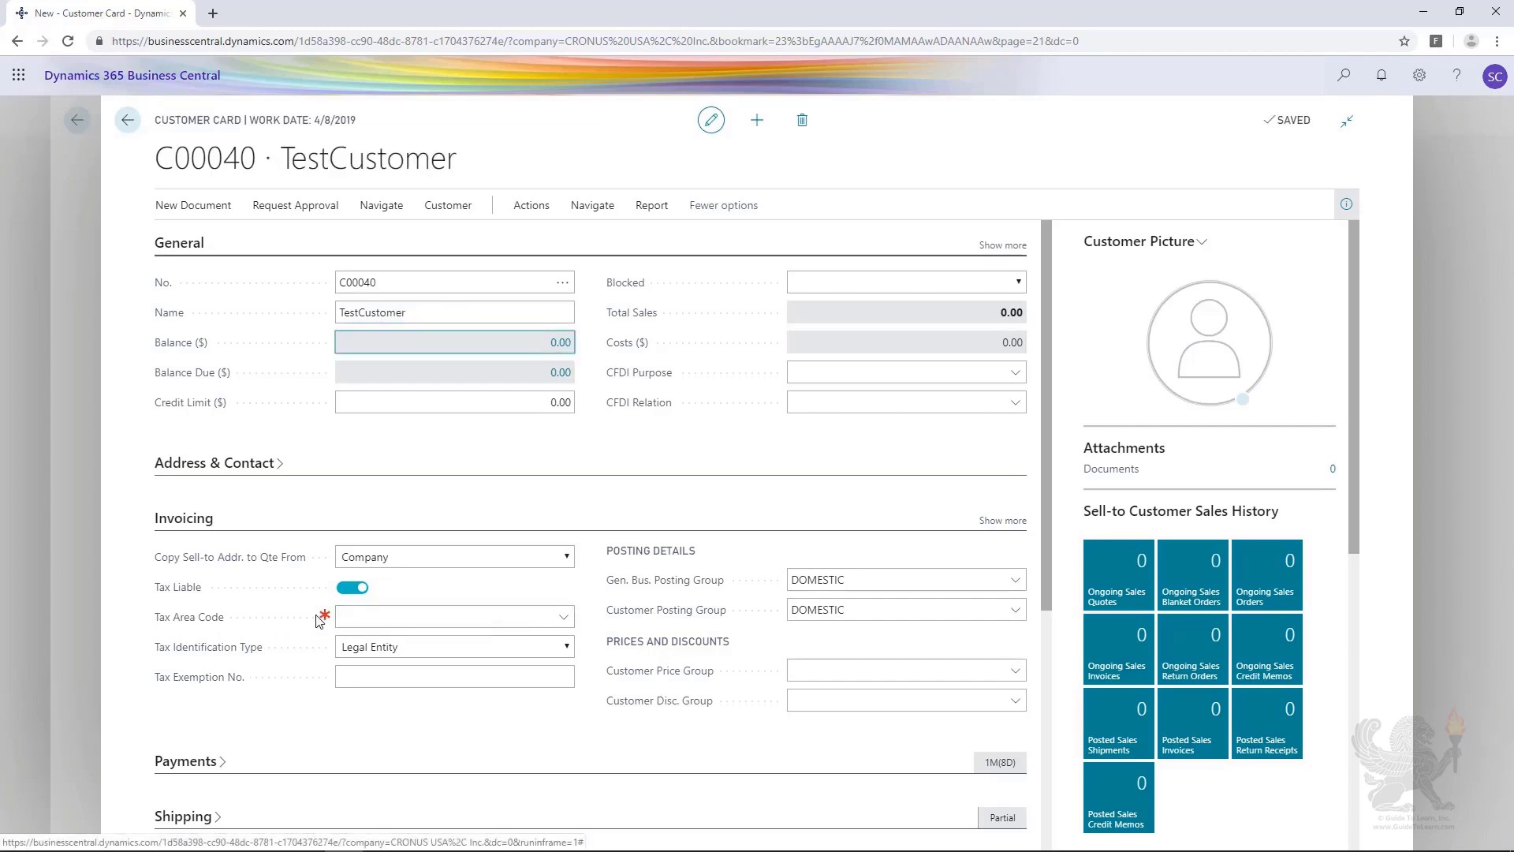
# Step: Set the new customer's tax area code to ATLANTA, GA and close the open customer cards
pyautogui.moveTo(324, 614)
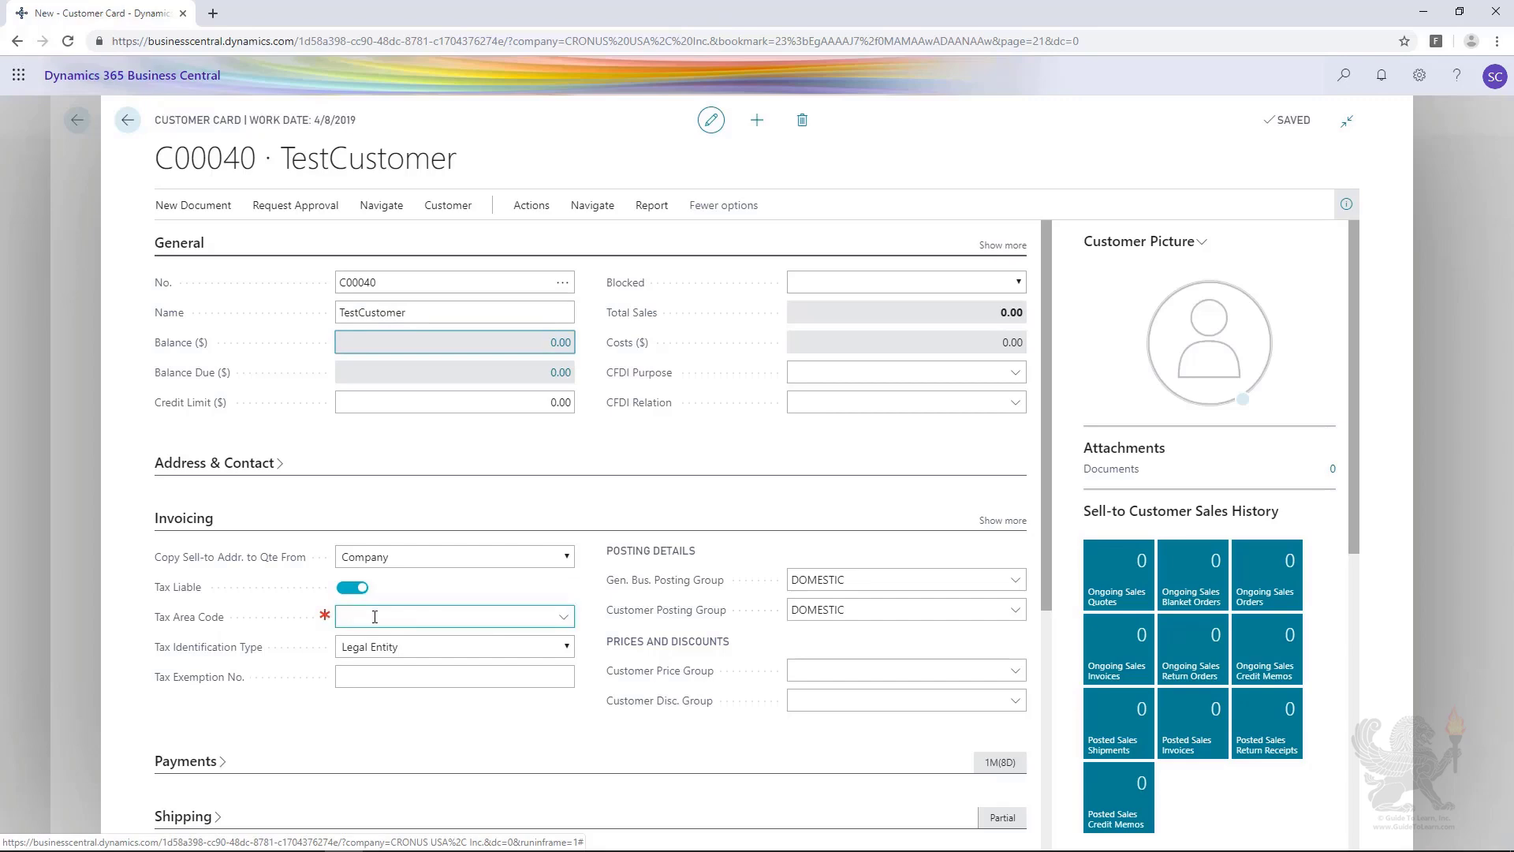
pyautogui.click(563, 616)
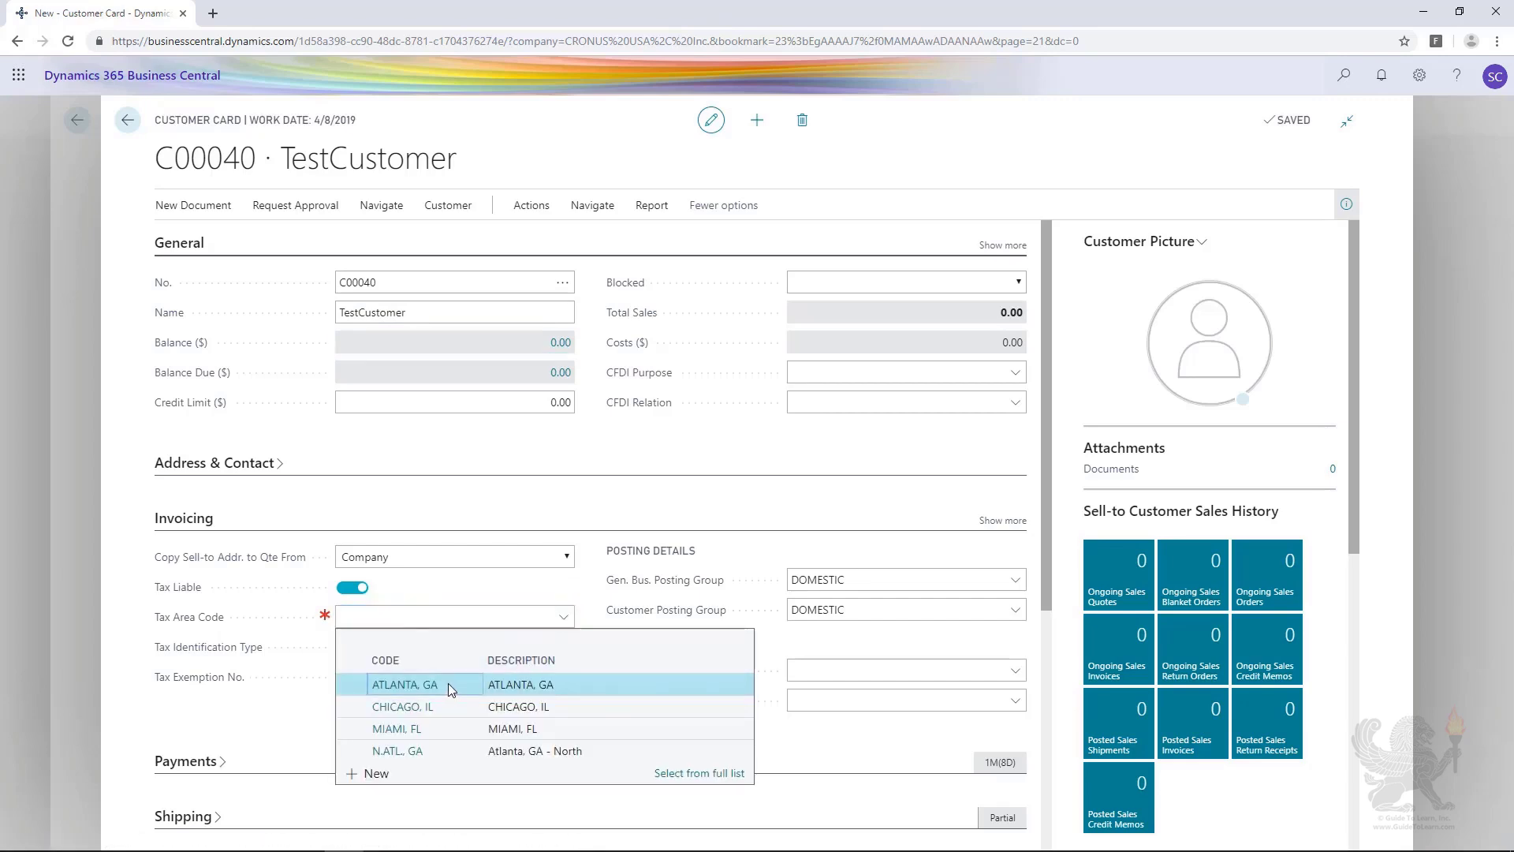
pyautogui.click(446, 685)
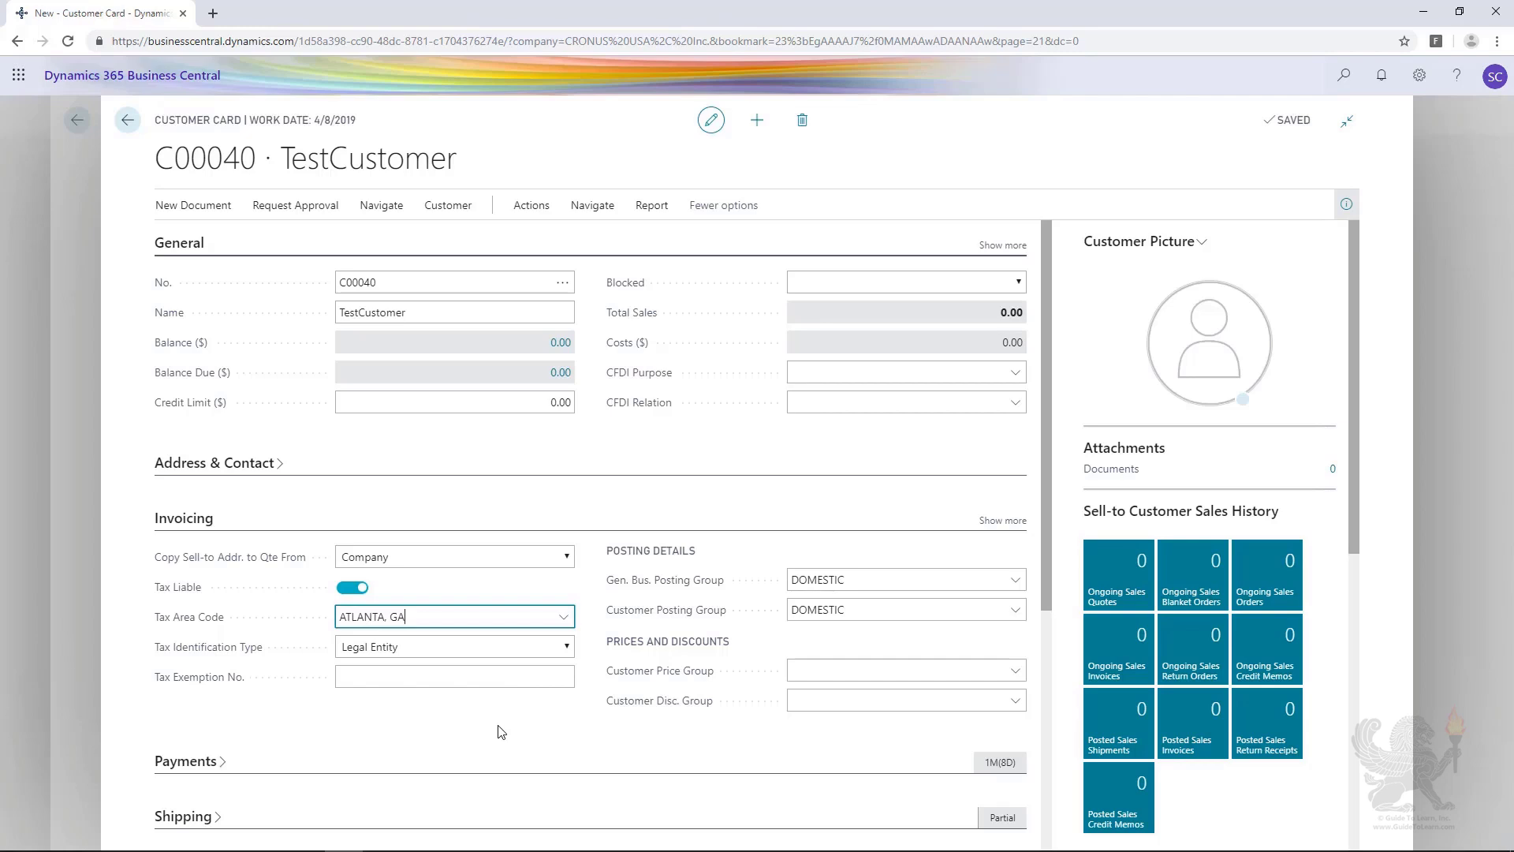
pyautogui.click(83, 313)
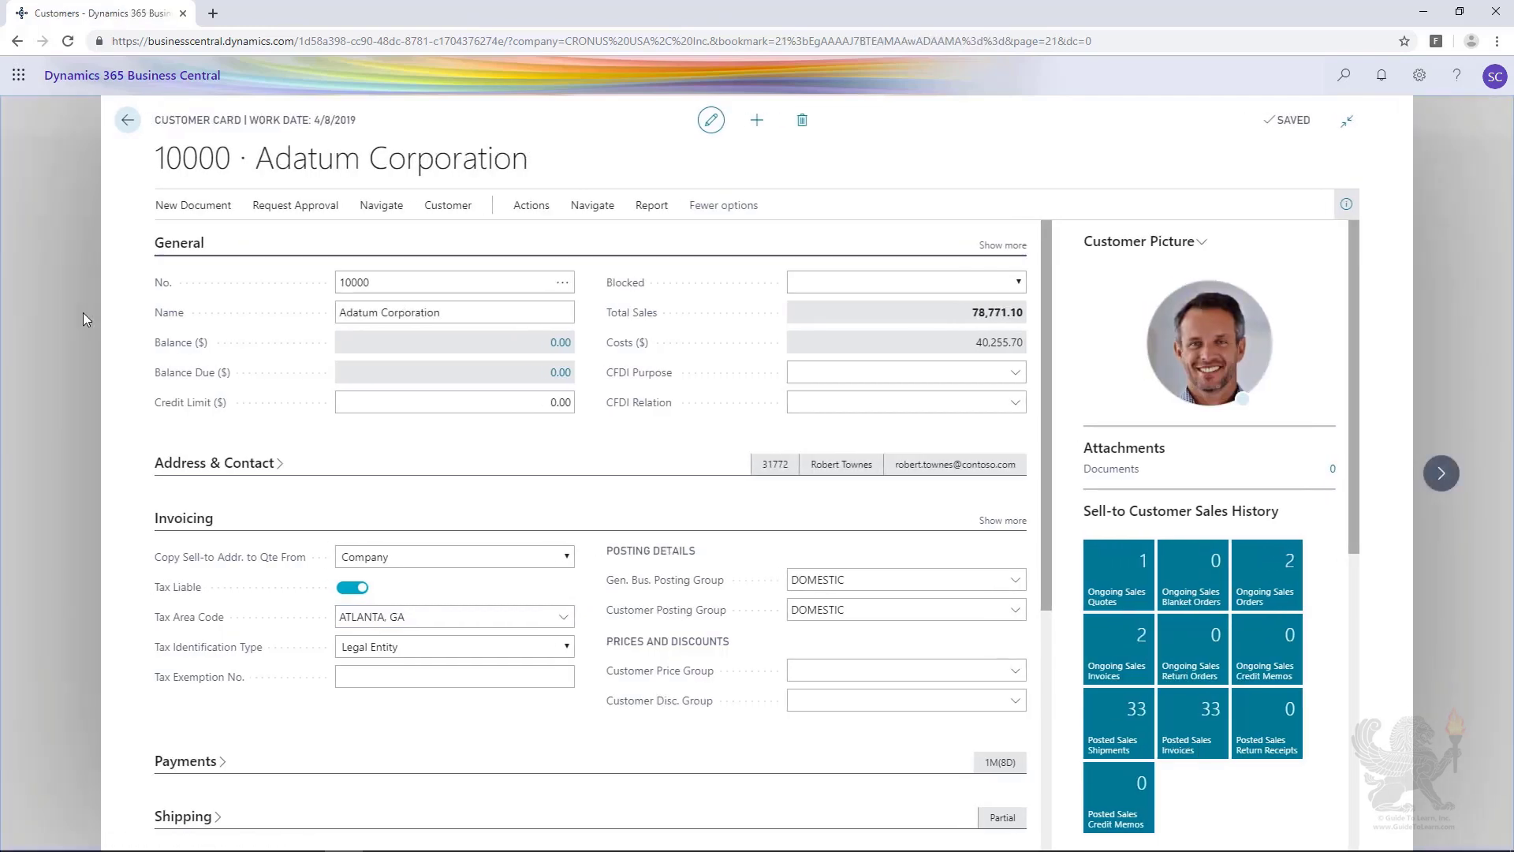
pyautogui.click(70, 317)
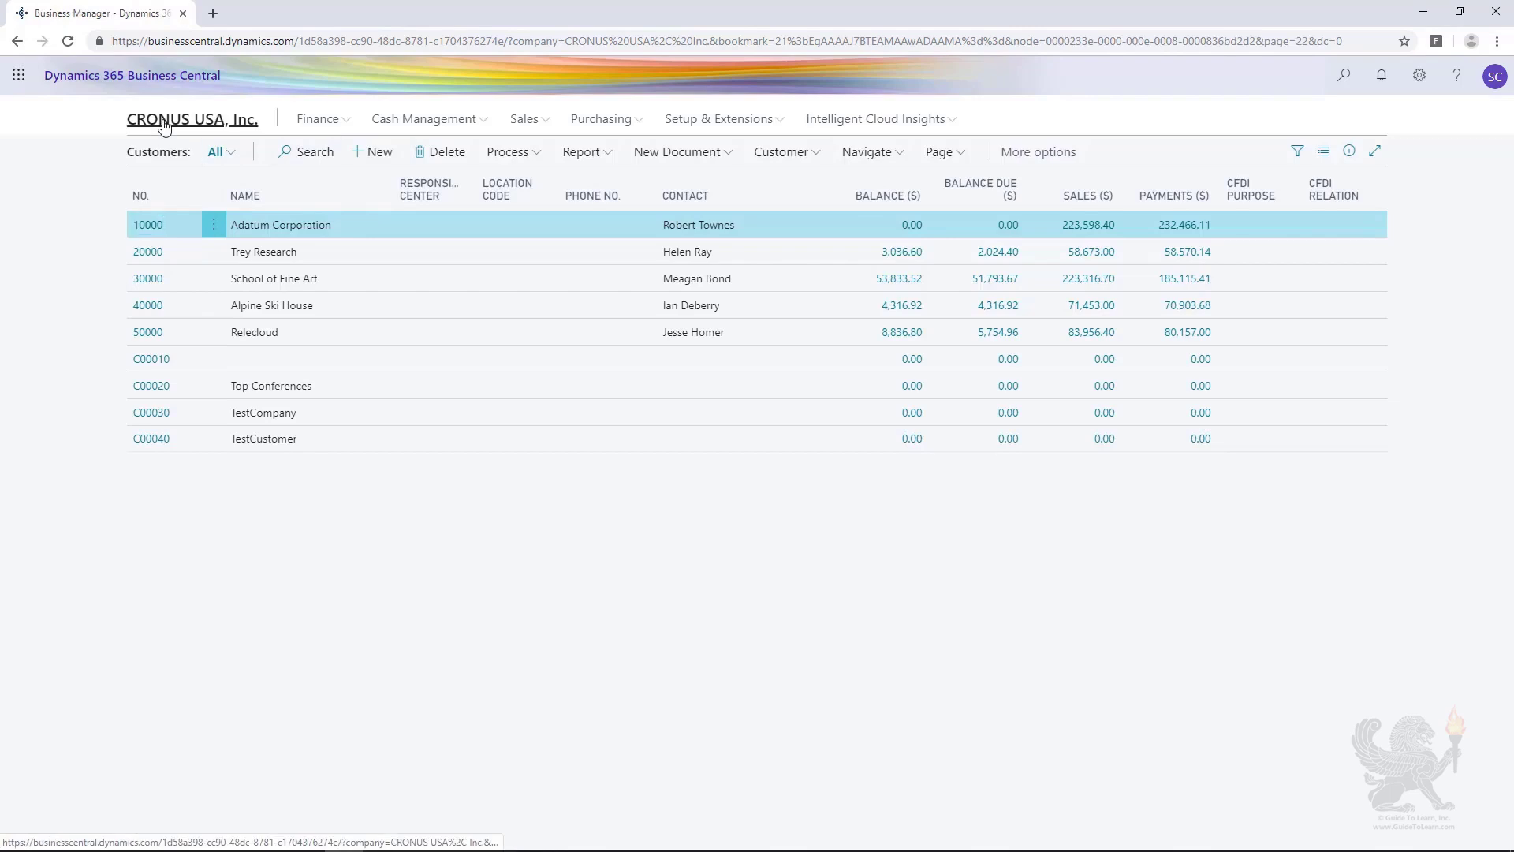
# Step: Create a new item from the item list using the Office furniture template
pyautogui.click(163, 122)
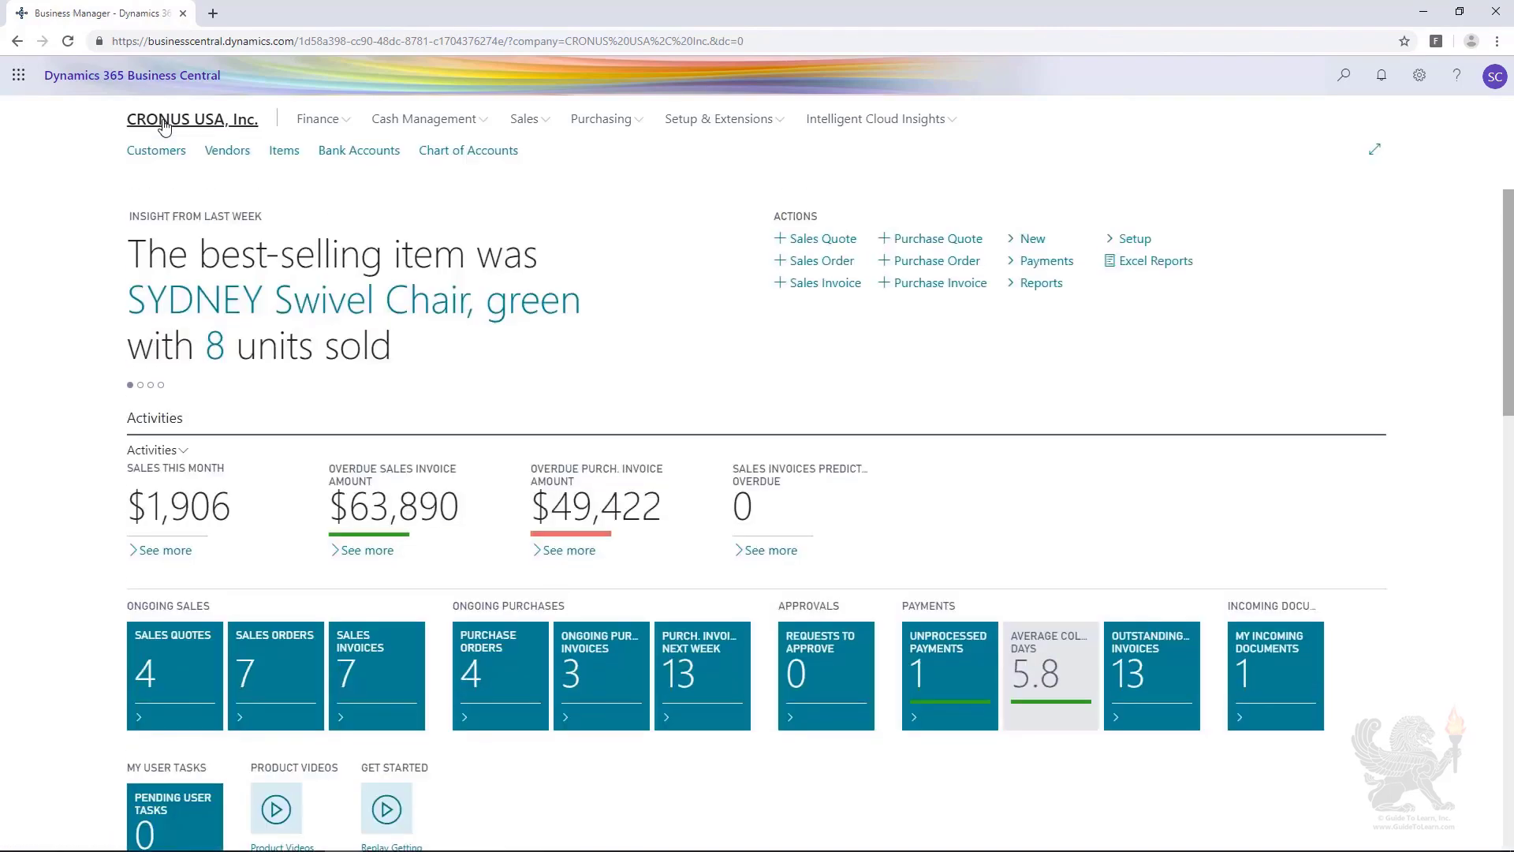
pyautogui.click(278, 157)
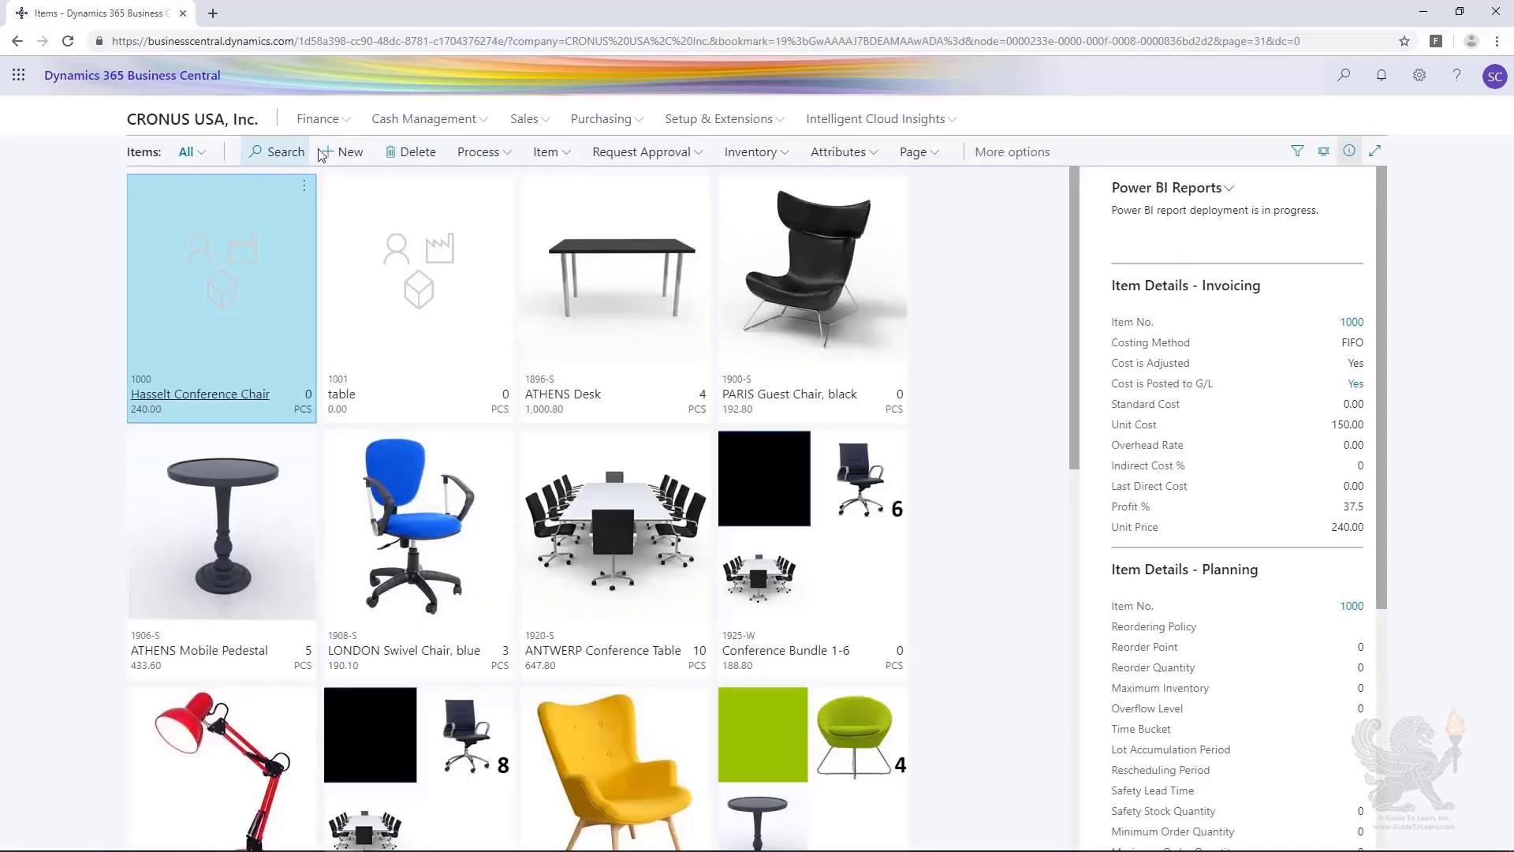
pyautogui.click(343, 154)
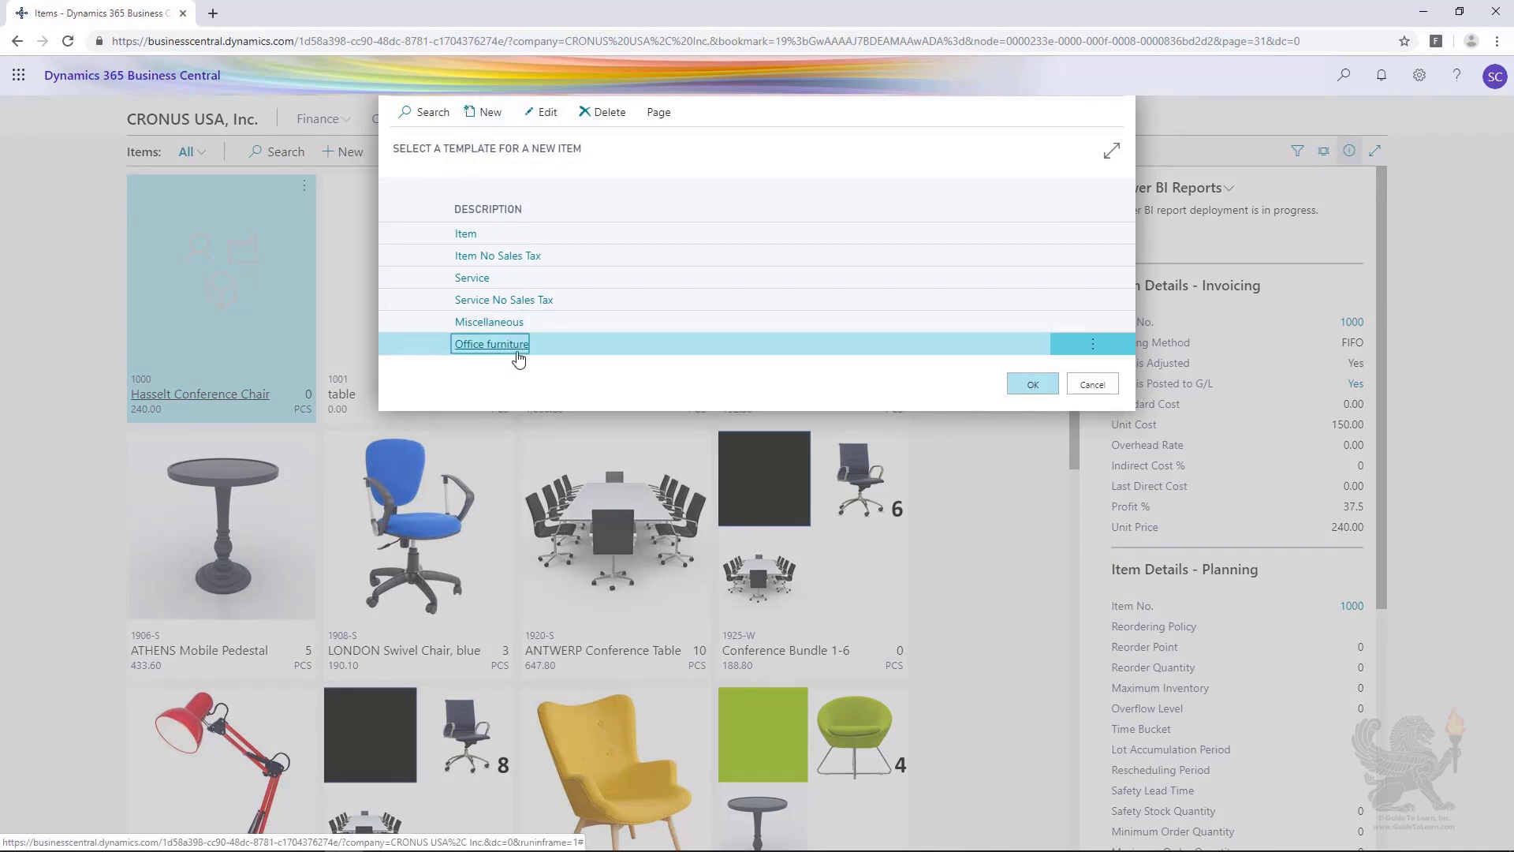
pyautogui.click(1037, 389)
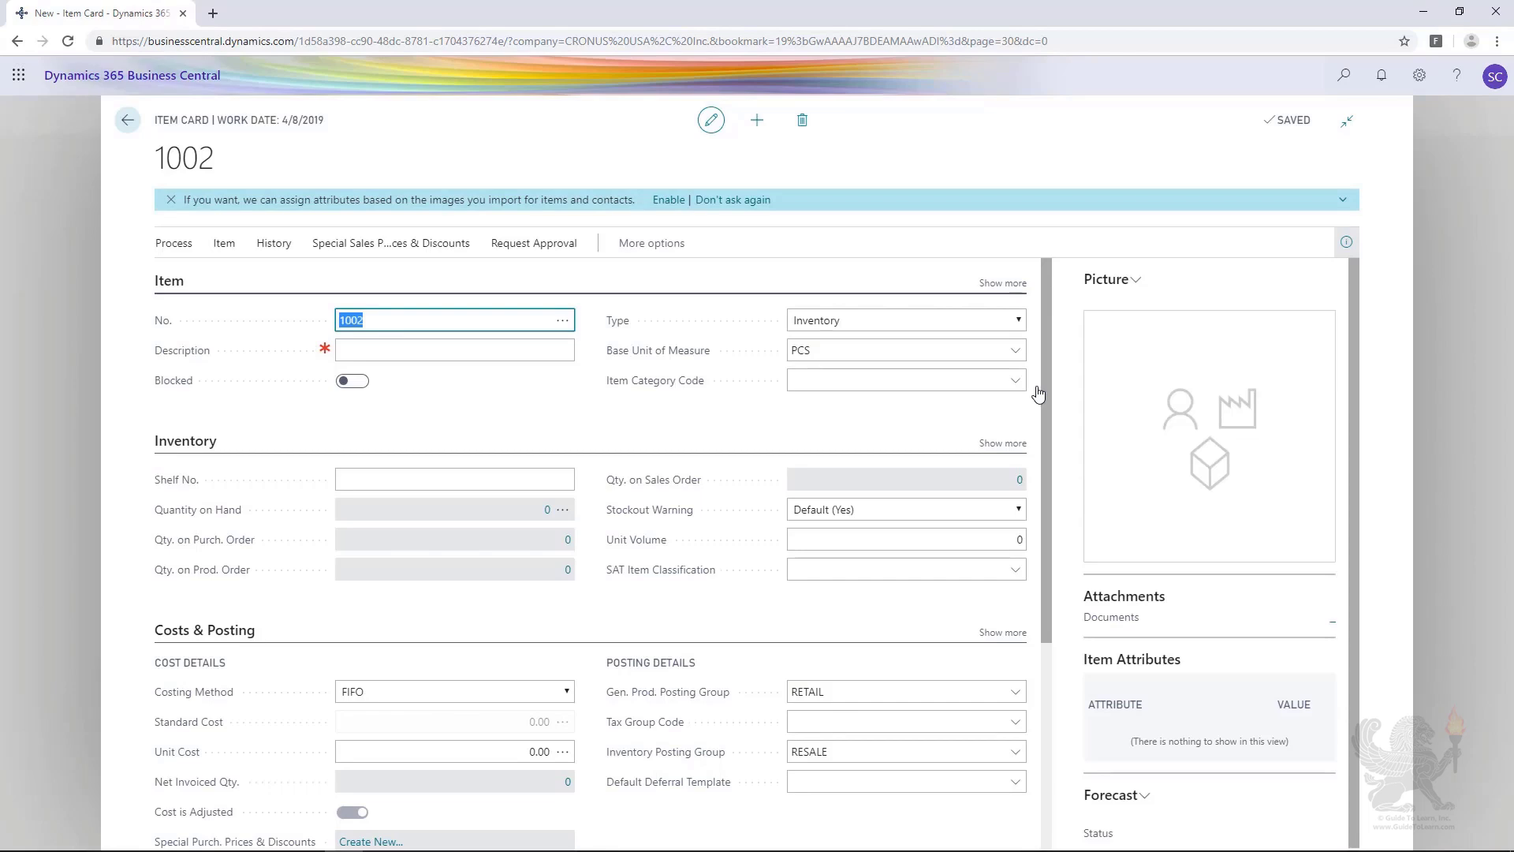
# Step: Set the new item's description to table and review its inventory, costs and posting details
pyautogui.click(409, 352)
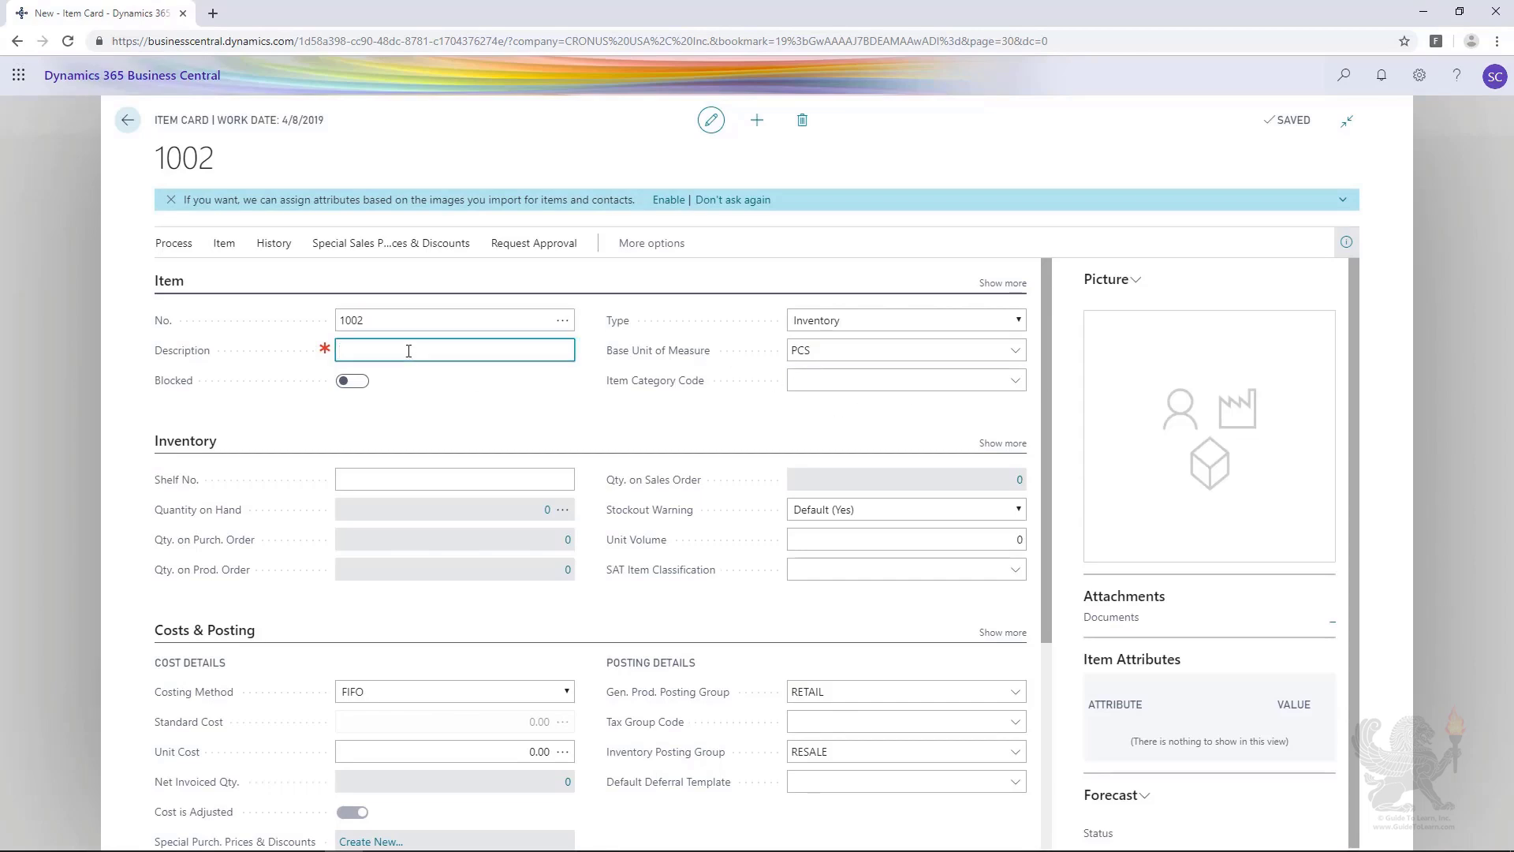
pyautogui.write('table')
pyautogui.press('Tab')
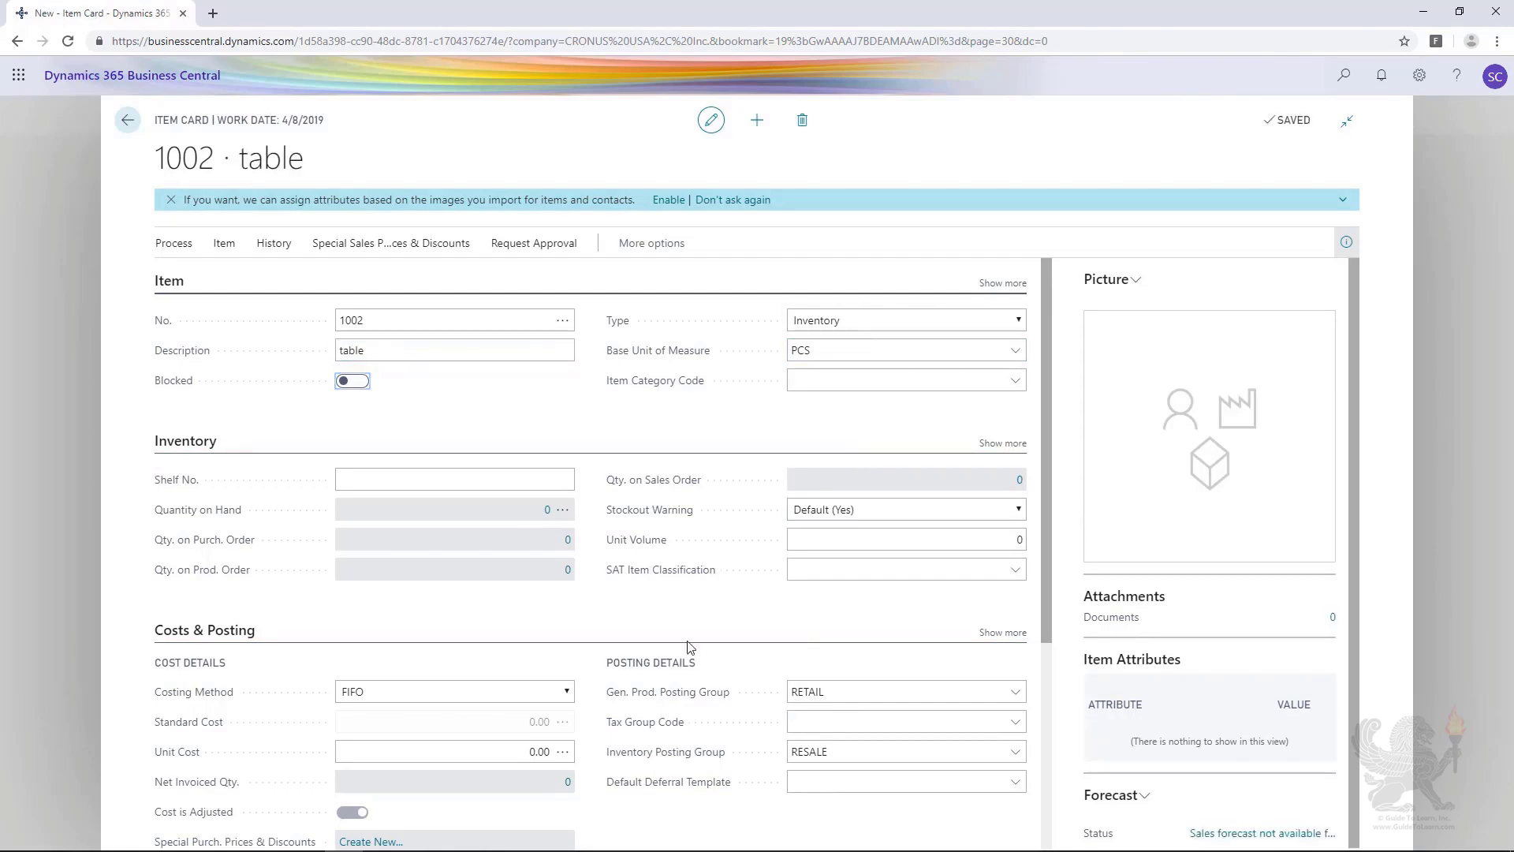
pyautogui.scroll(-2, 691, 647)
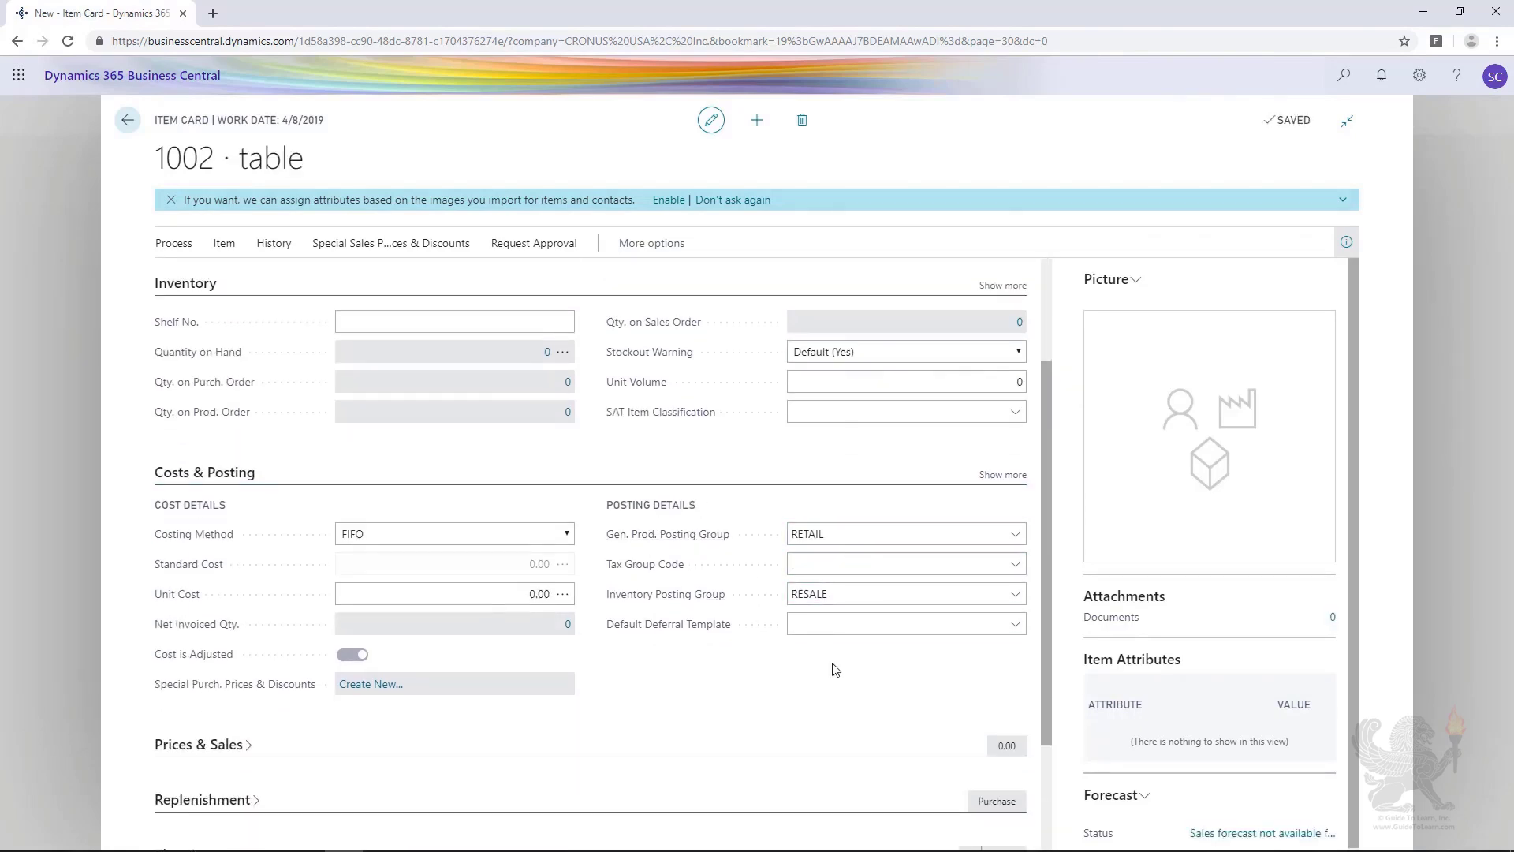
pyautogui.scroll(2, 726, 709)
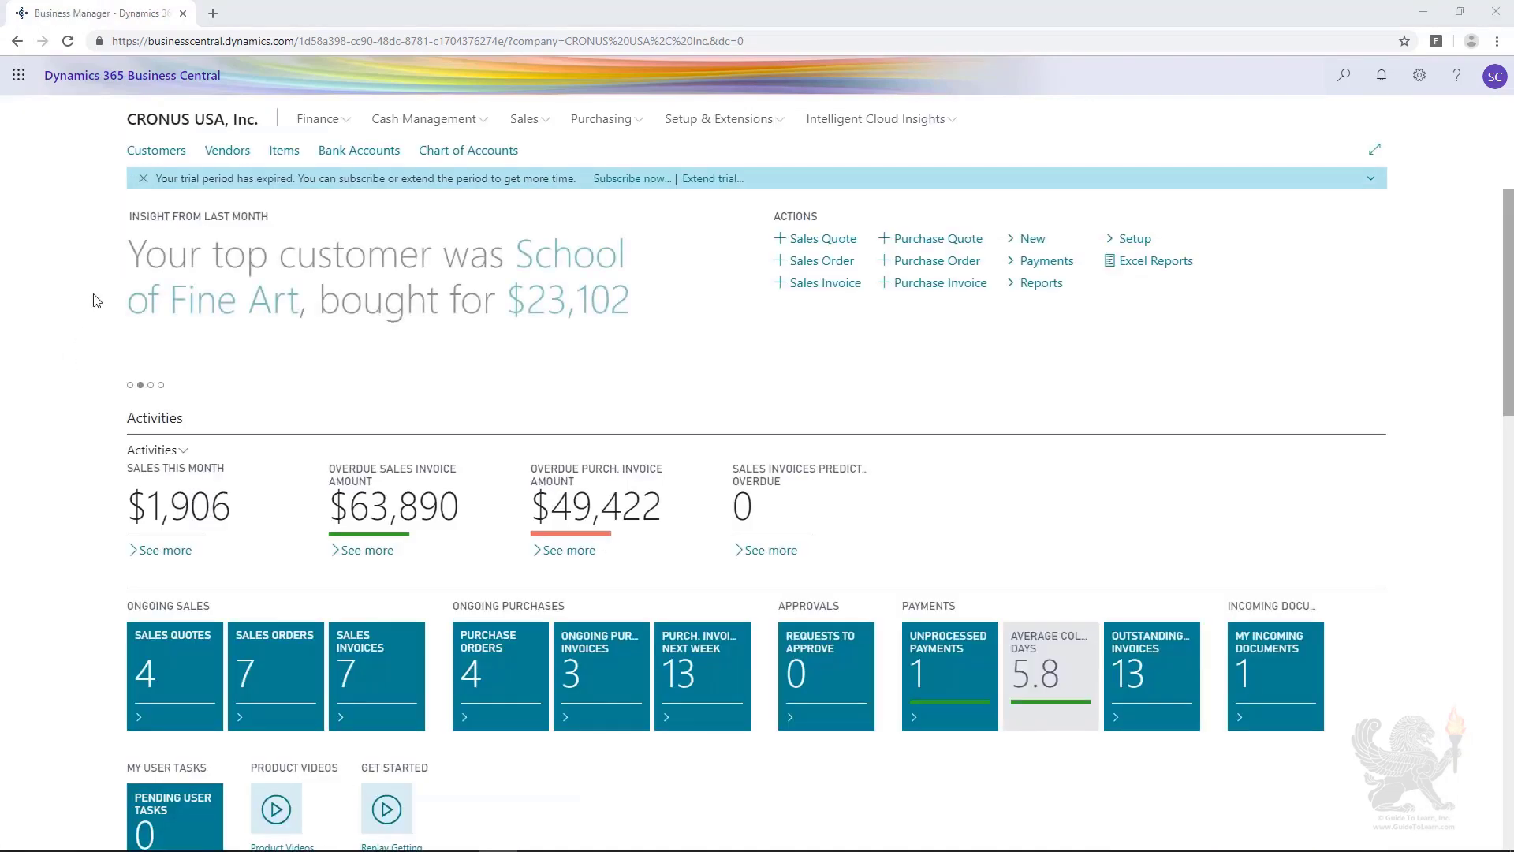
# Step: Delete the TestCompany record from the customer list and confirm the deletion
pyautogui.click(149, 157)
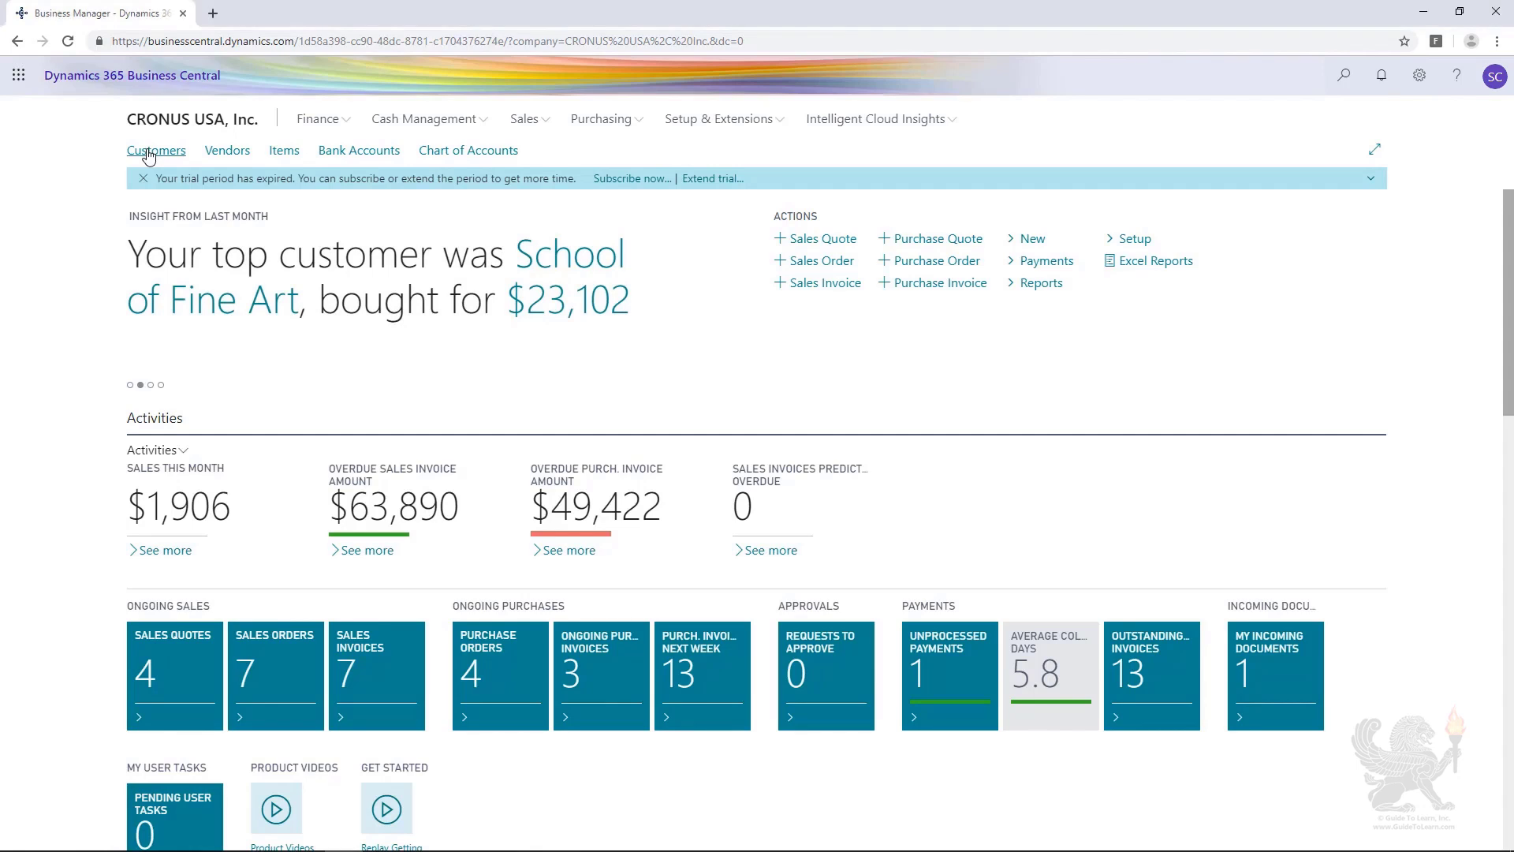
pyautogui.click(148, 157)
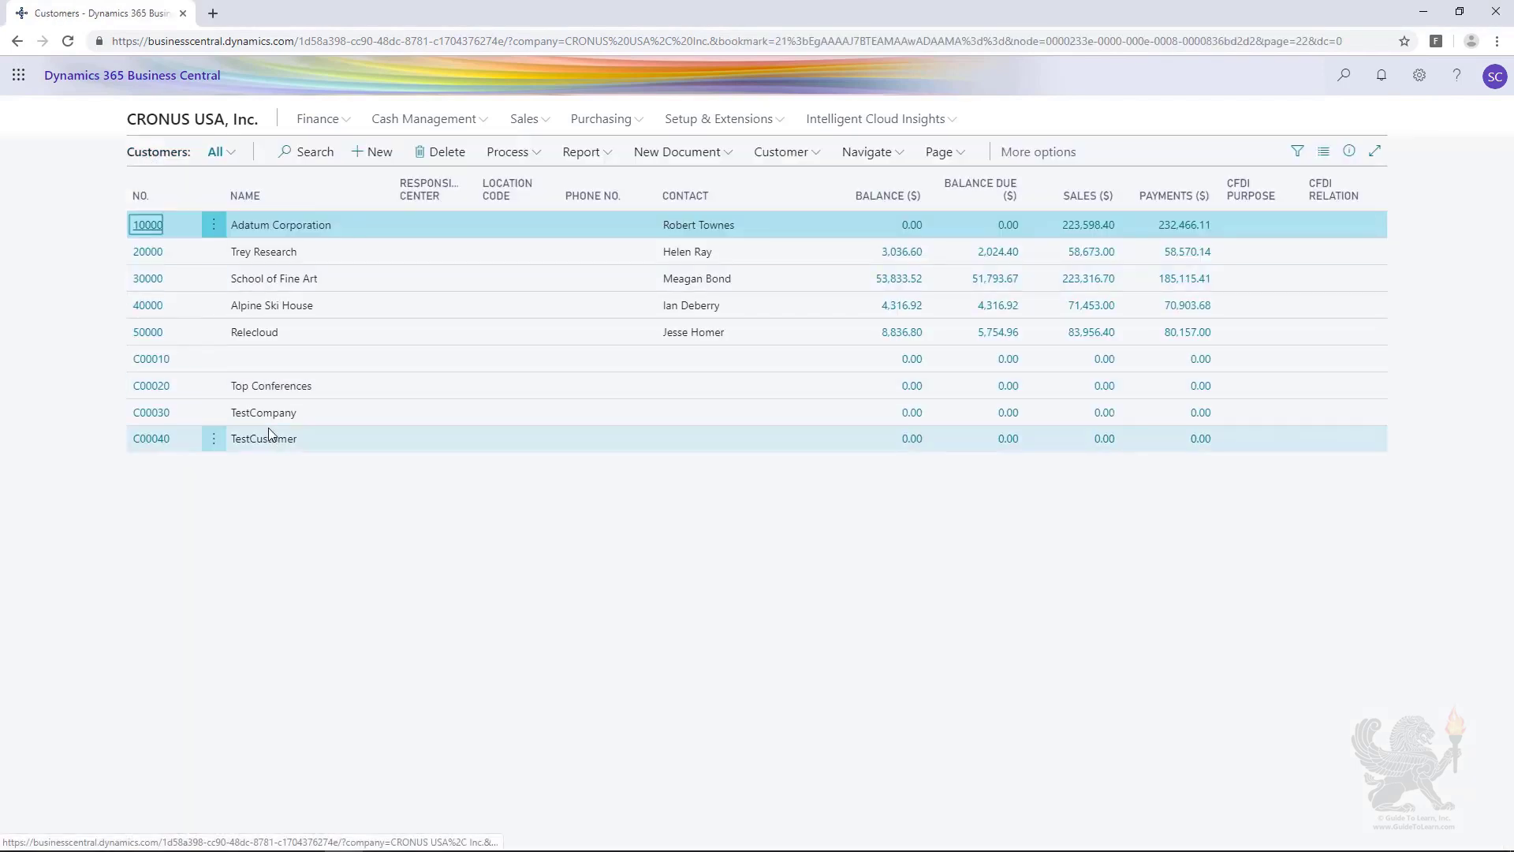
pyautogui.click(318, 415)
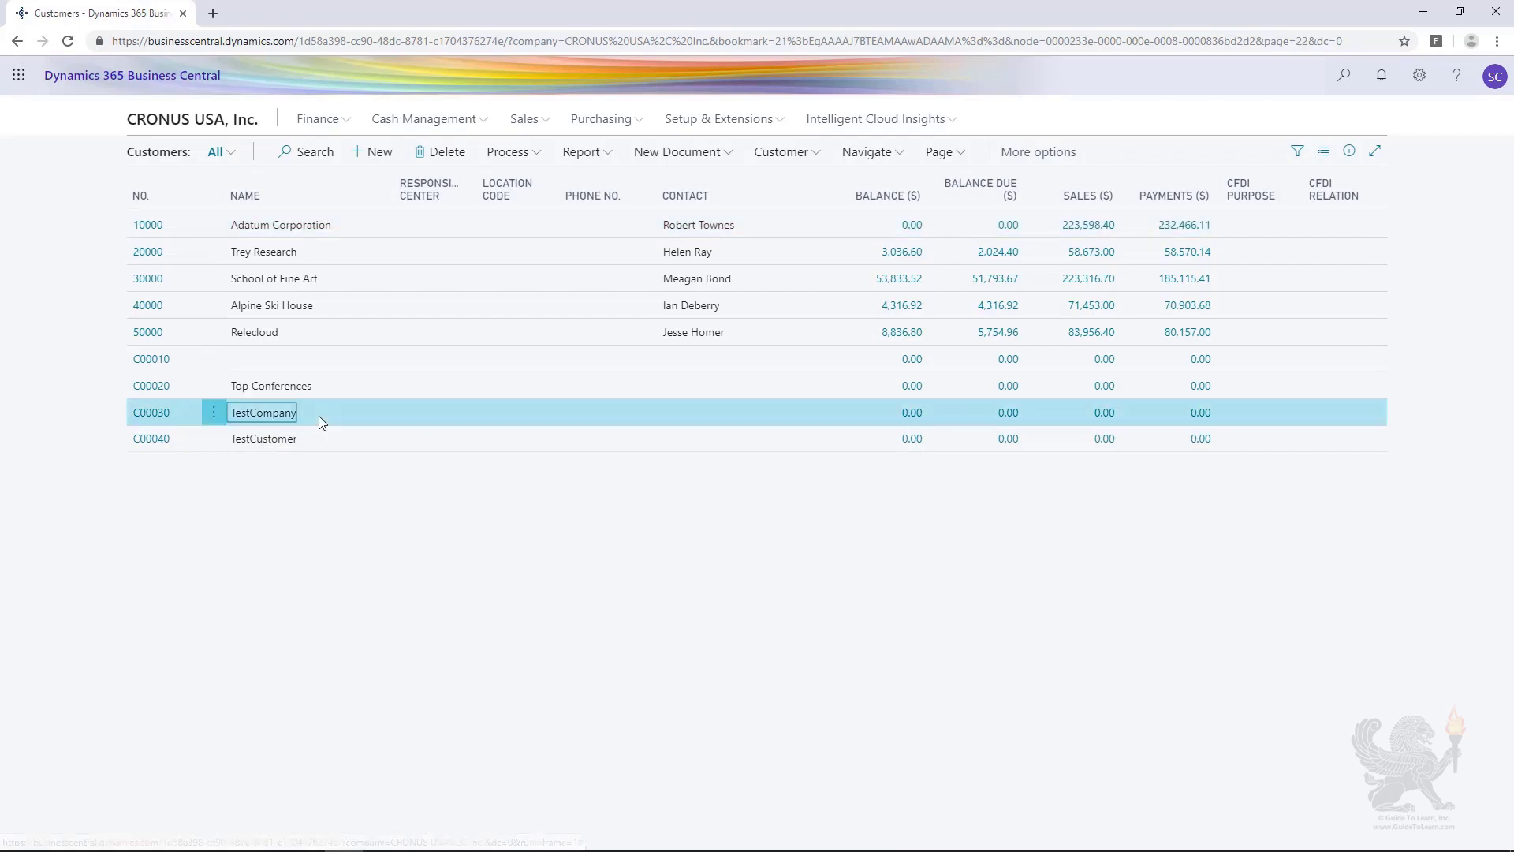
pyautogui.click(446, 151)
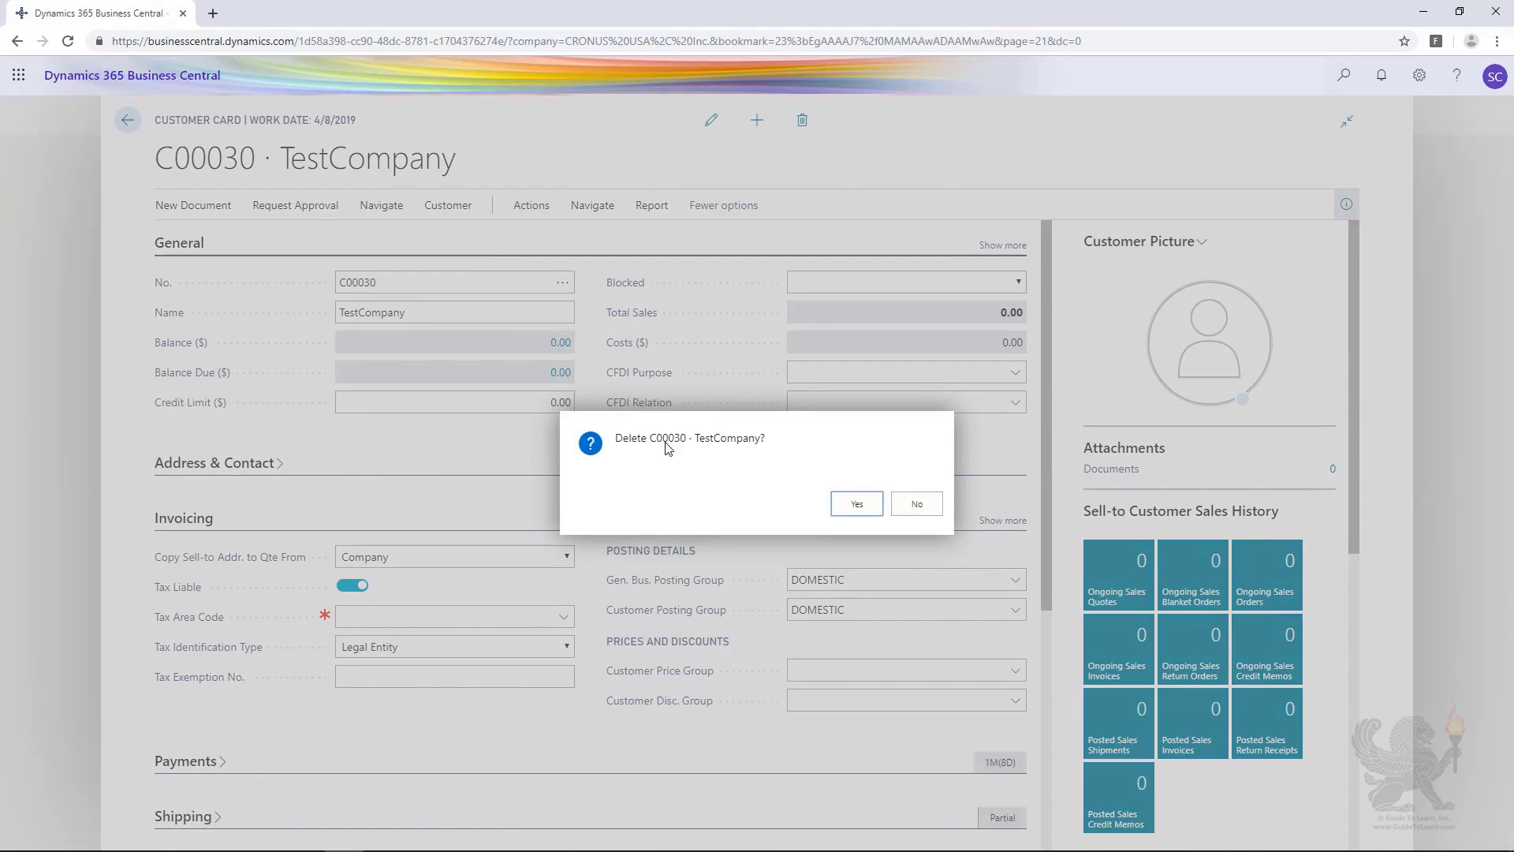
pyautogui.click(849, 503)
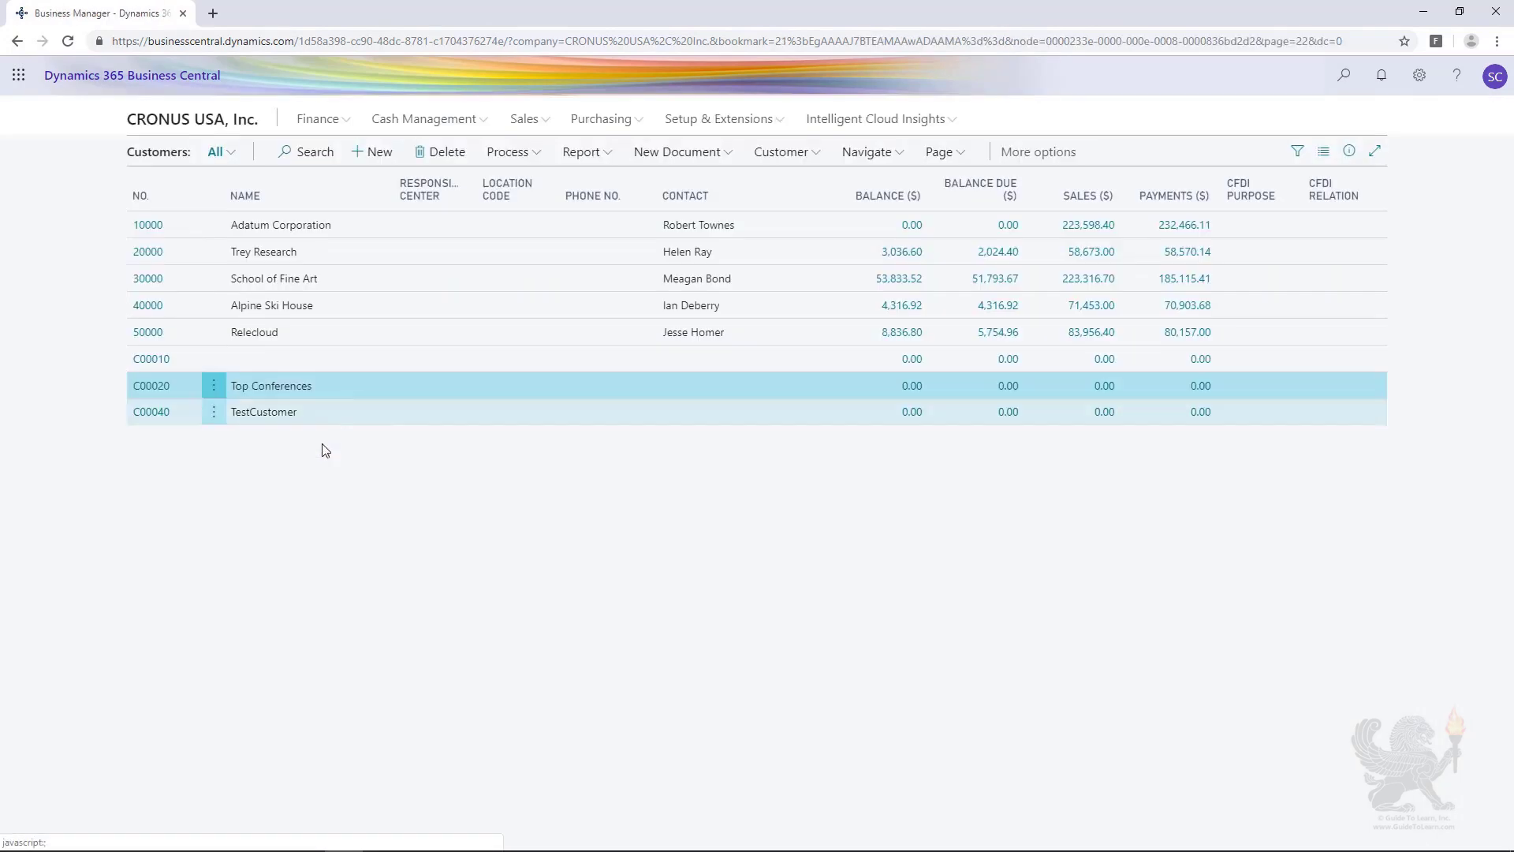
# Step: Delete the TestCustomer record and the customer record without a name, confirming both deletions
pyautogui.click(330, 411)
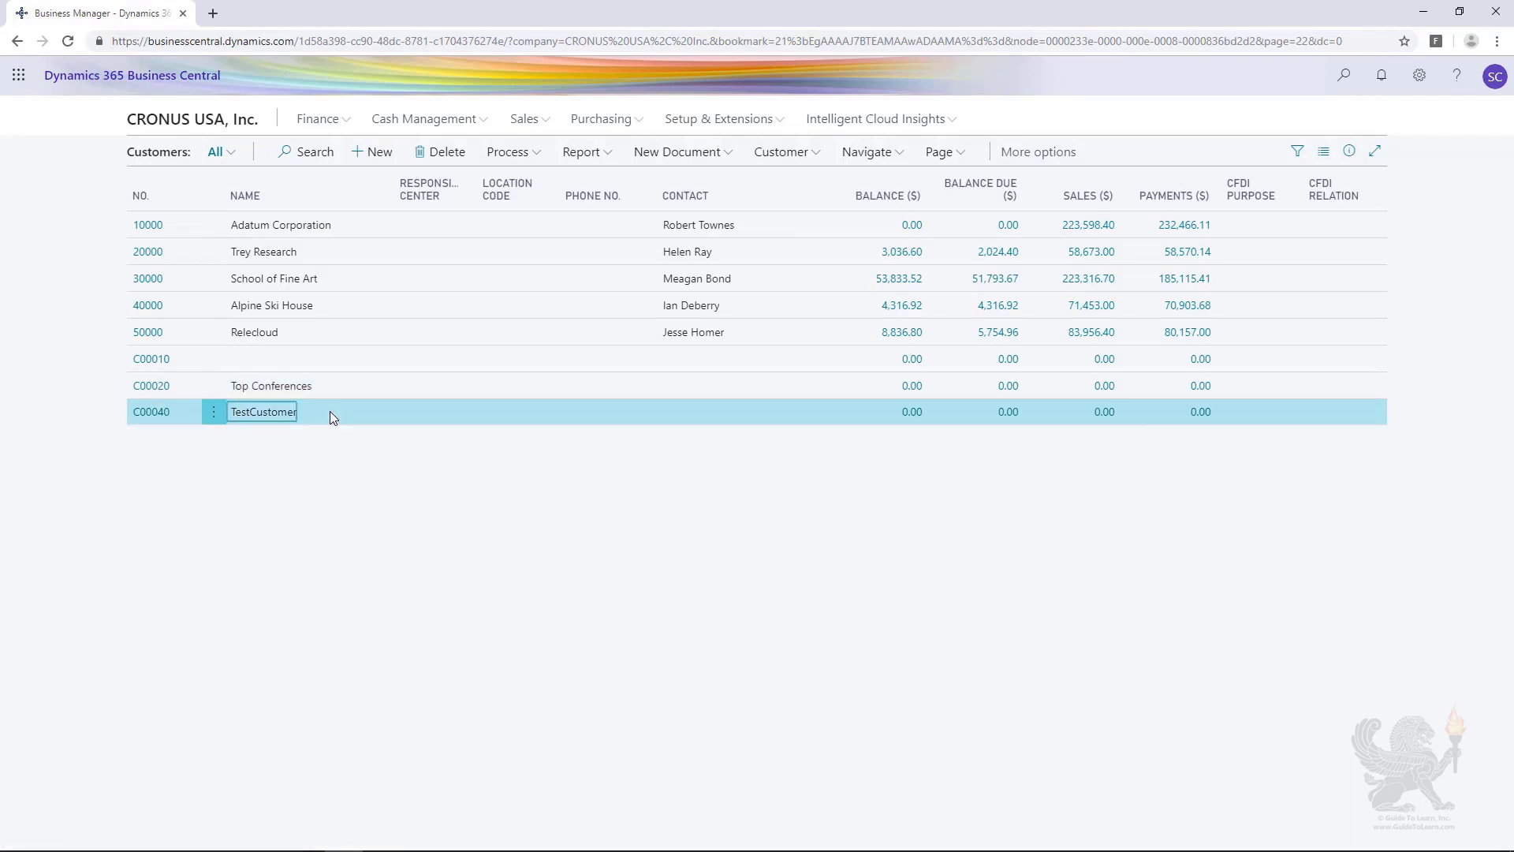
pyautogui.click(445, 144)
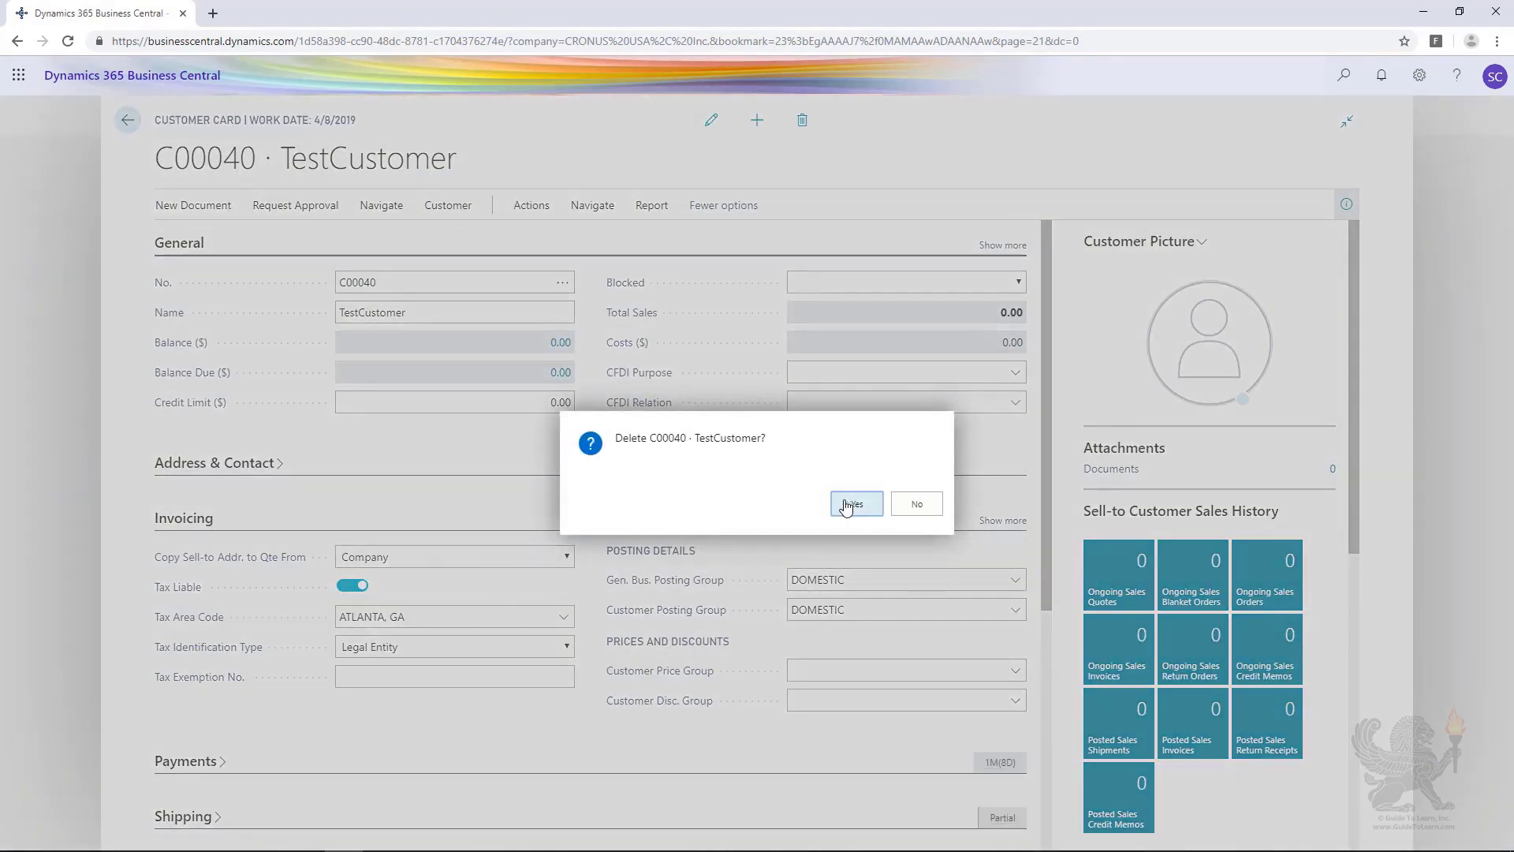
pyautogui.click(847, 506)
pyautogui.click(400, 357)
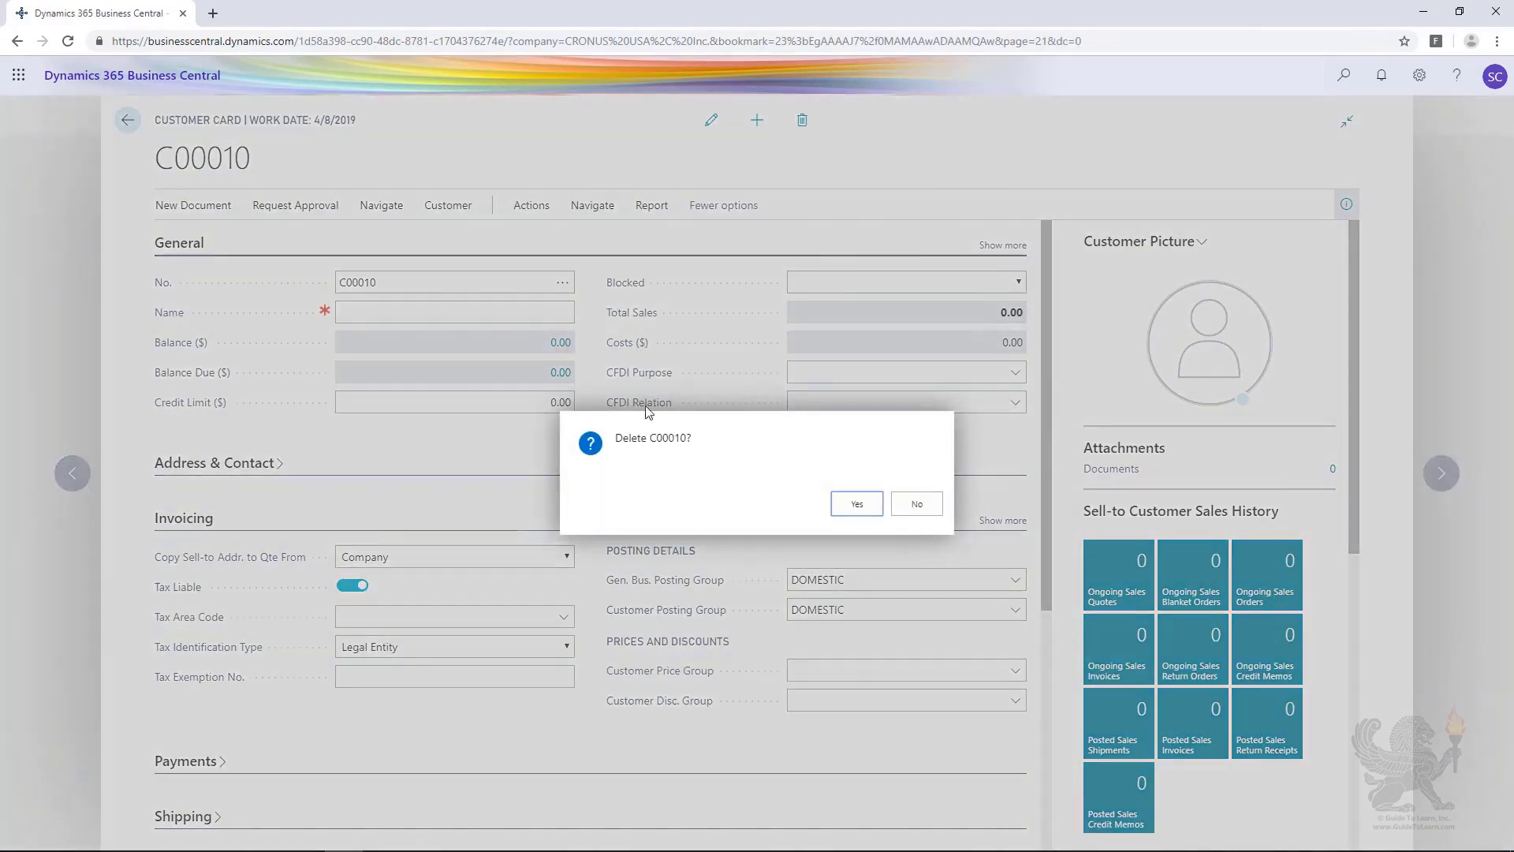
pyautogui.click(852, 504)
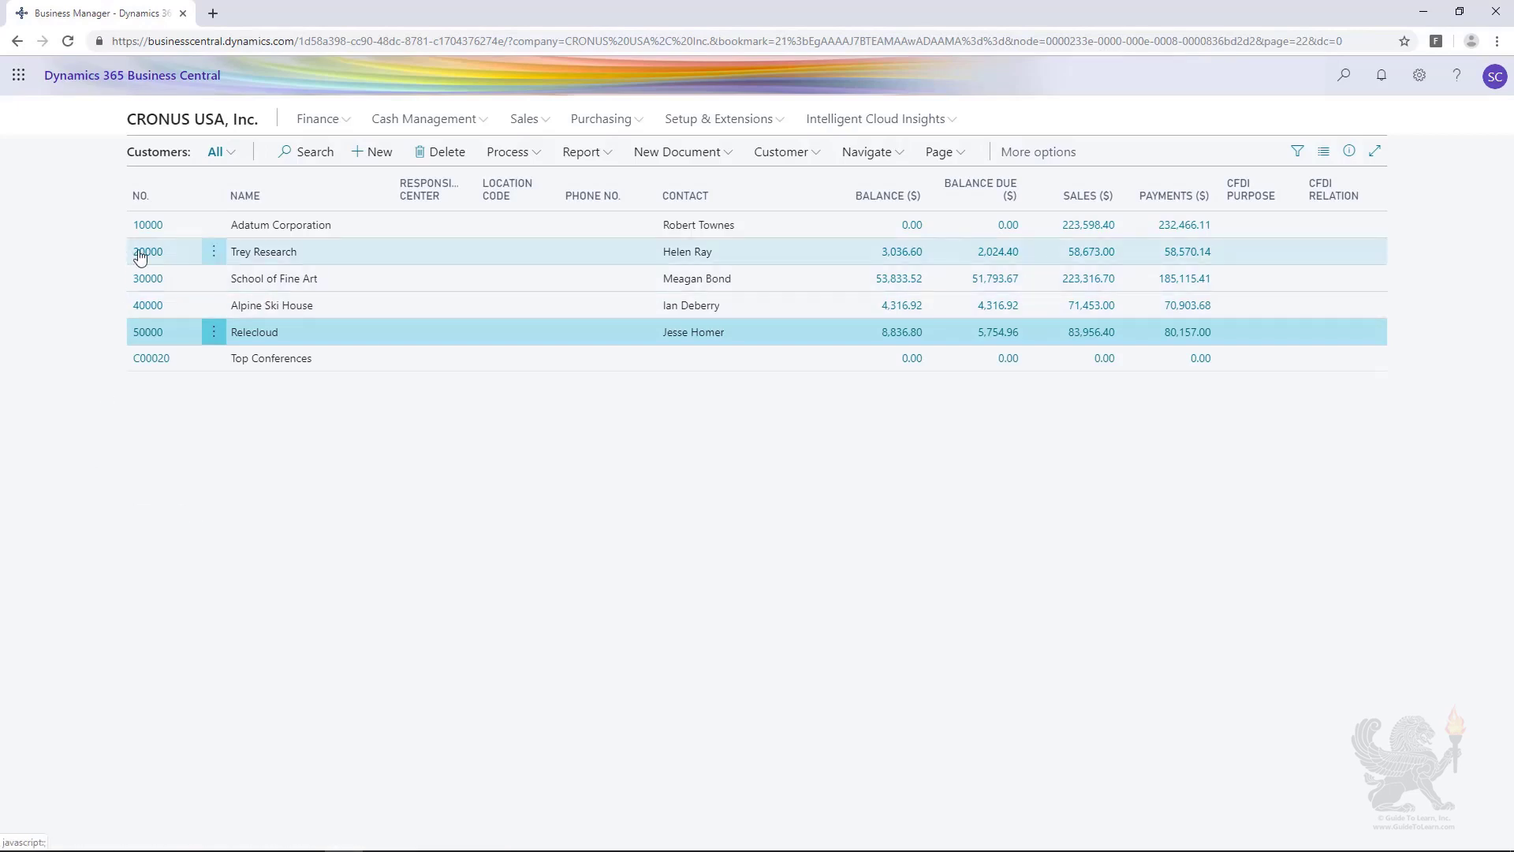
# Step: Try to delete the Trey Research customer from the customer list and discard the unsaved changes
pyautogui.click(324, 253)
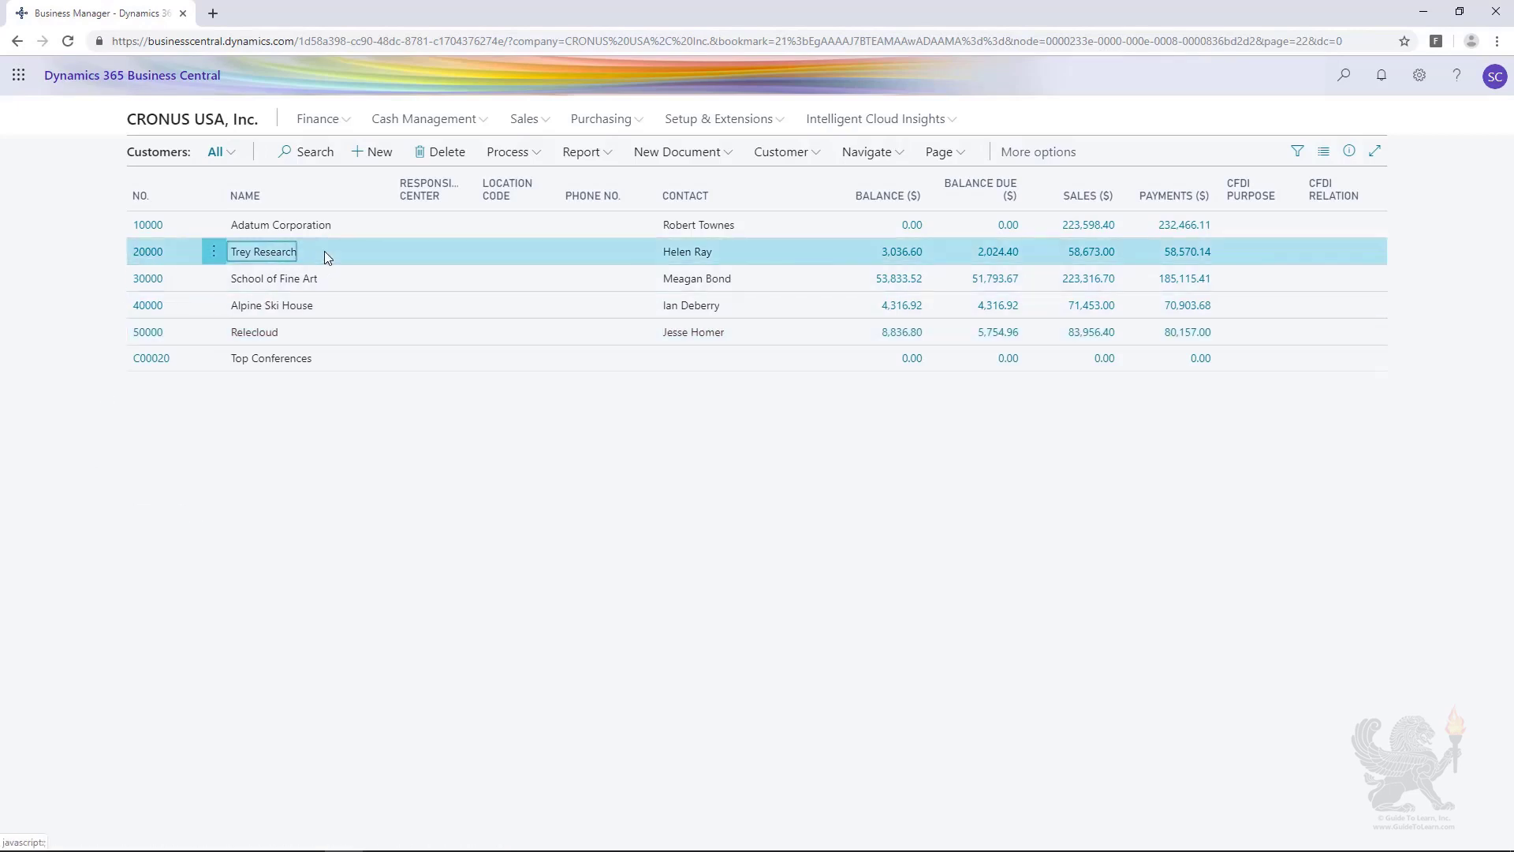
pyautogui.click(448, 153)
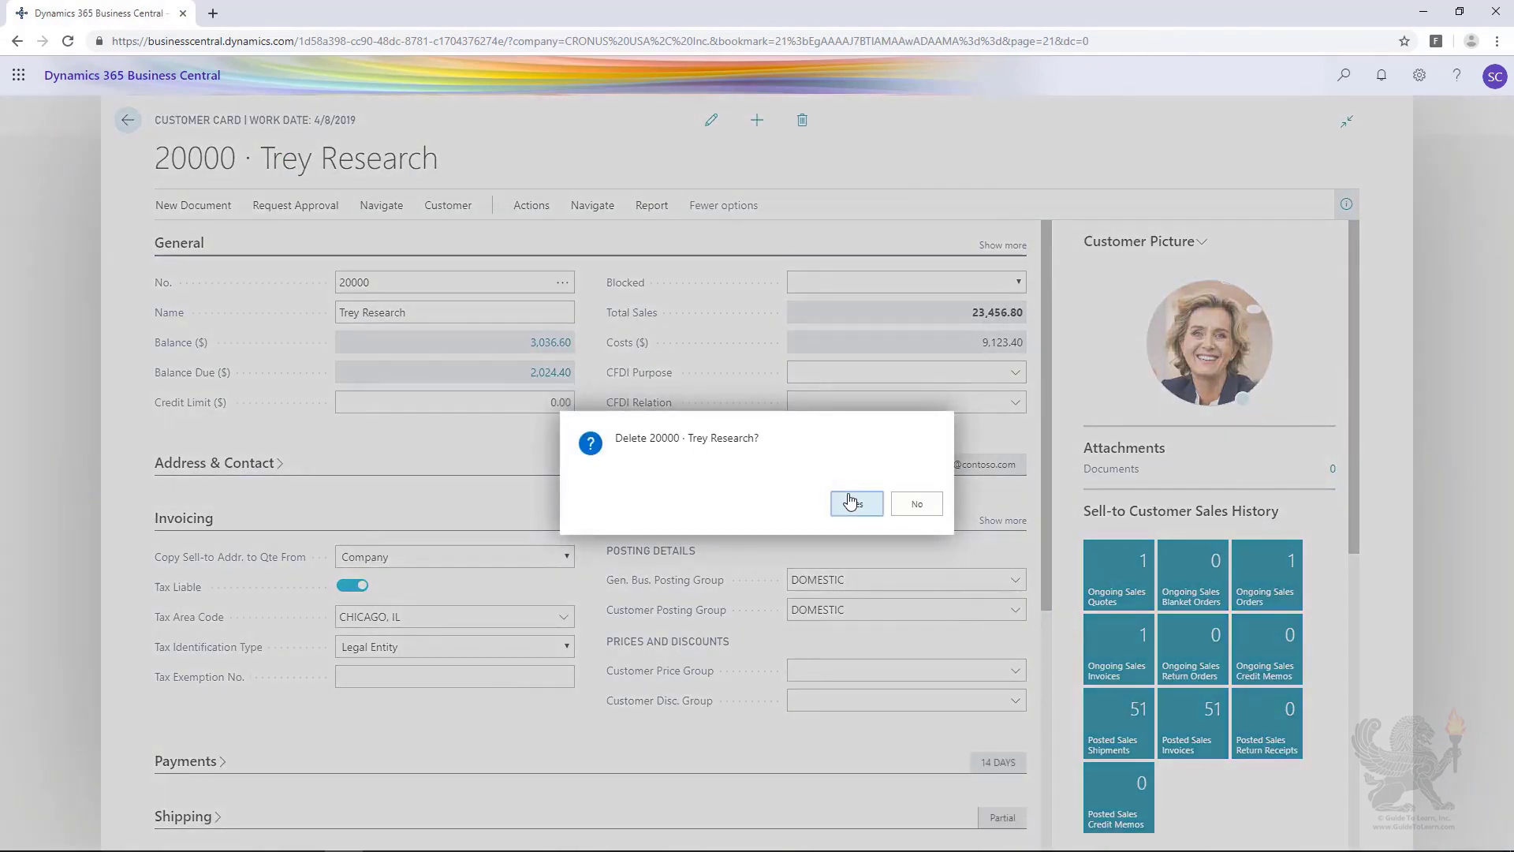
pyautogui.click(851, 503)
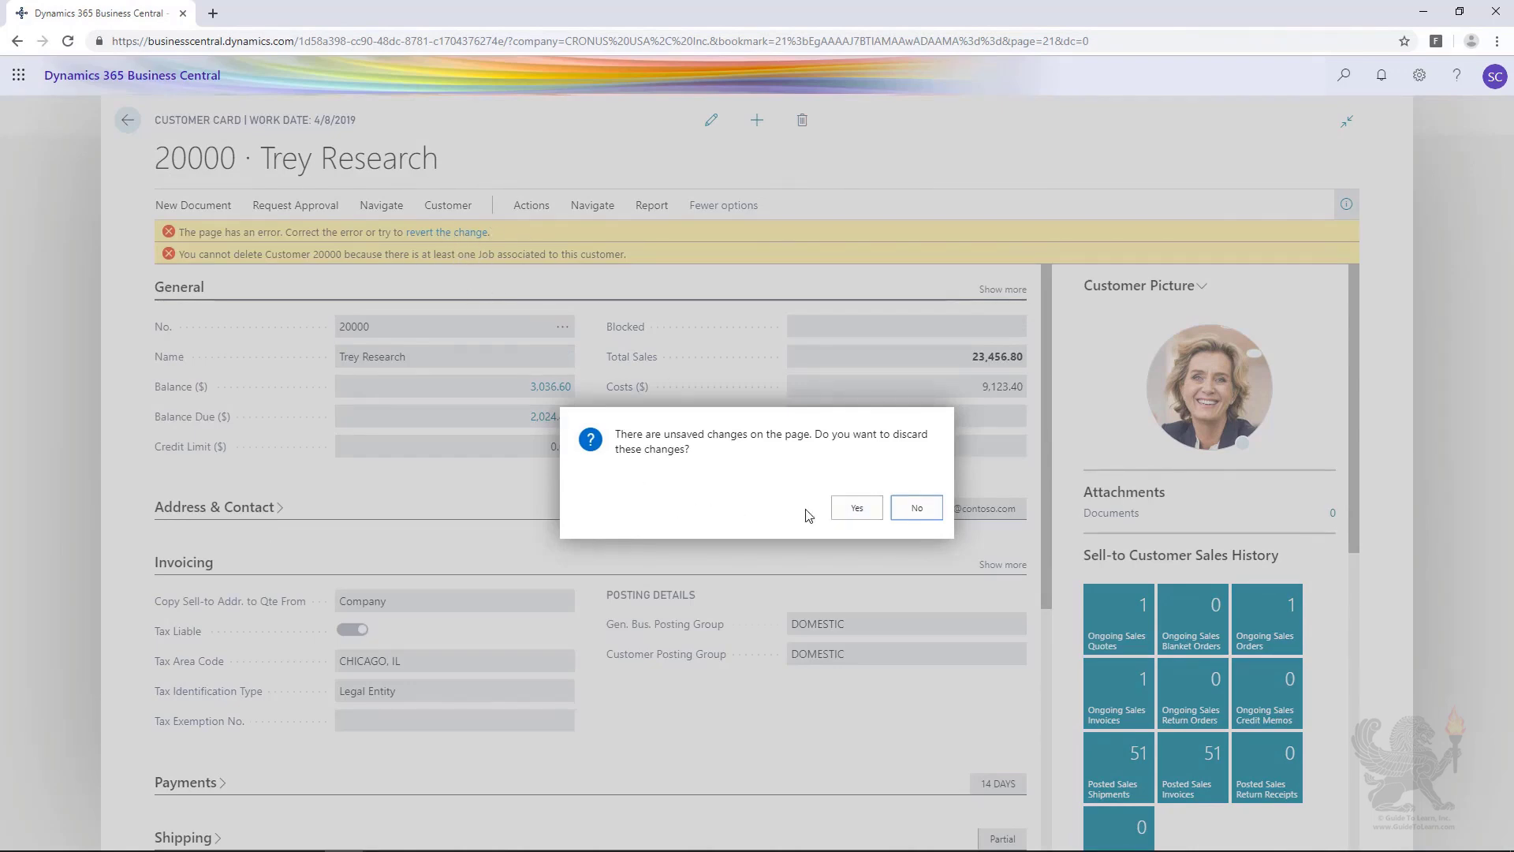
pyautogui.click(857, 515)
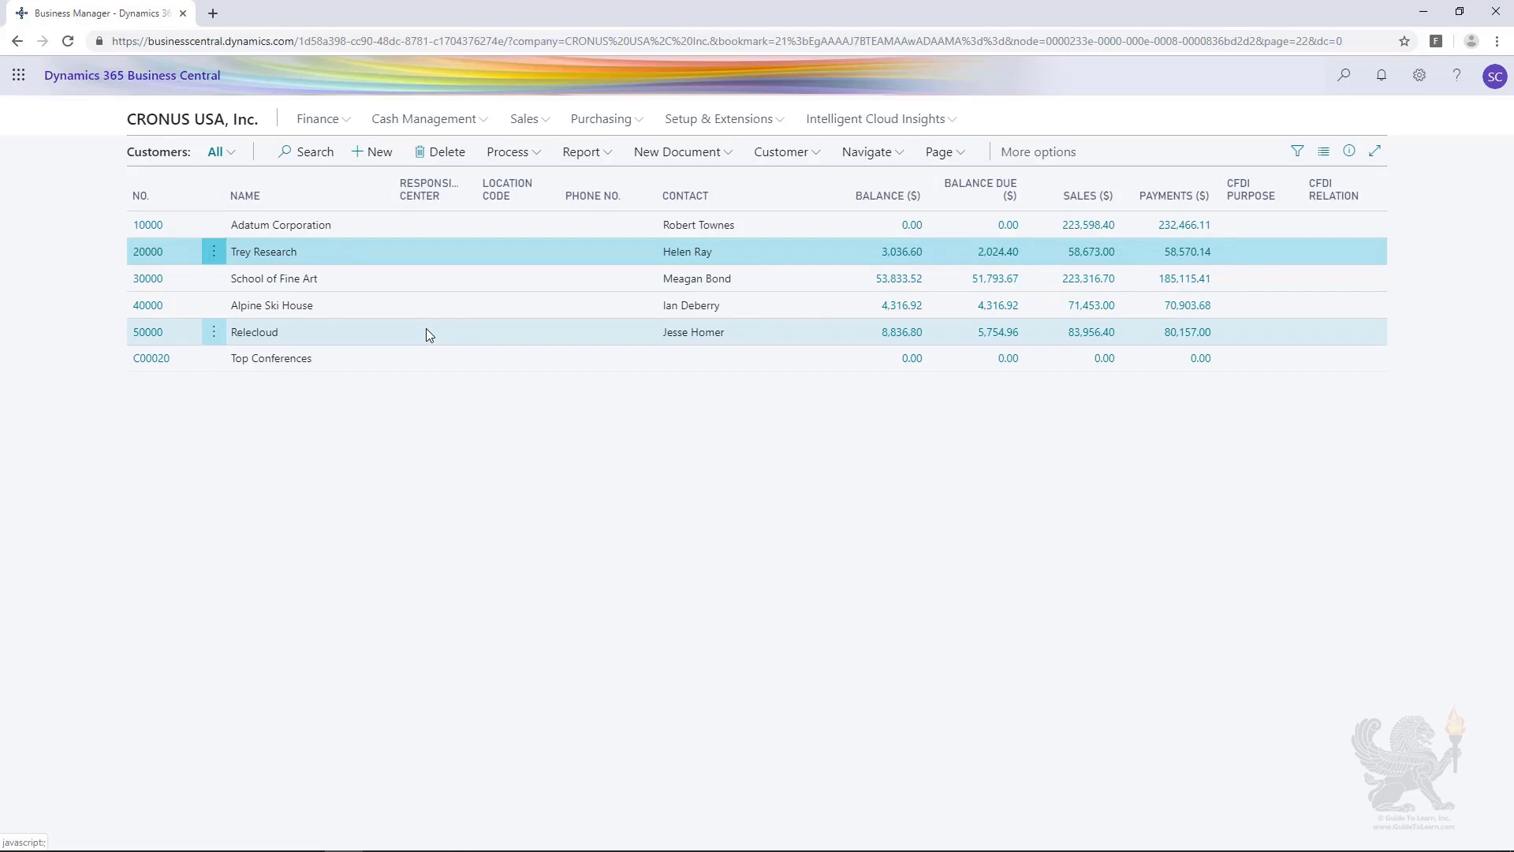
# Step: Open the Trey Research customer card, try to delete the record from there, and leave the card discarding the unsaved changes
pyautogui.click(141, 252)
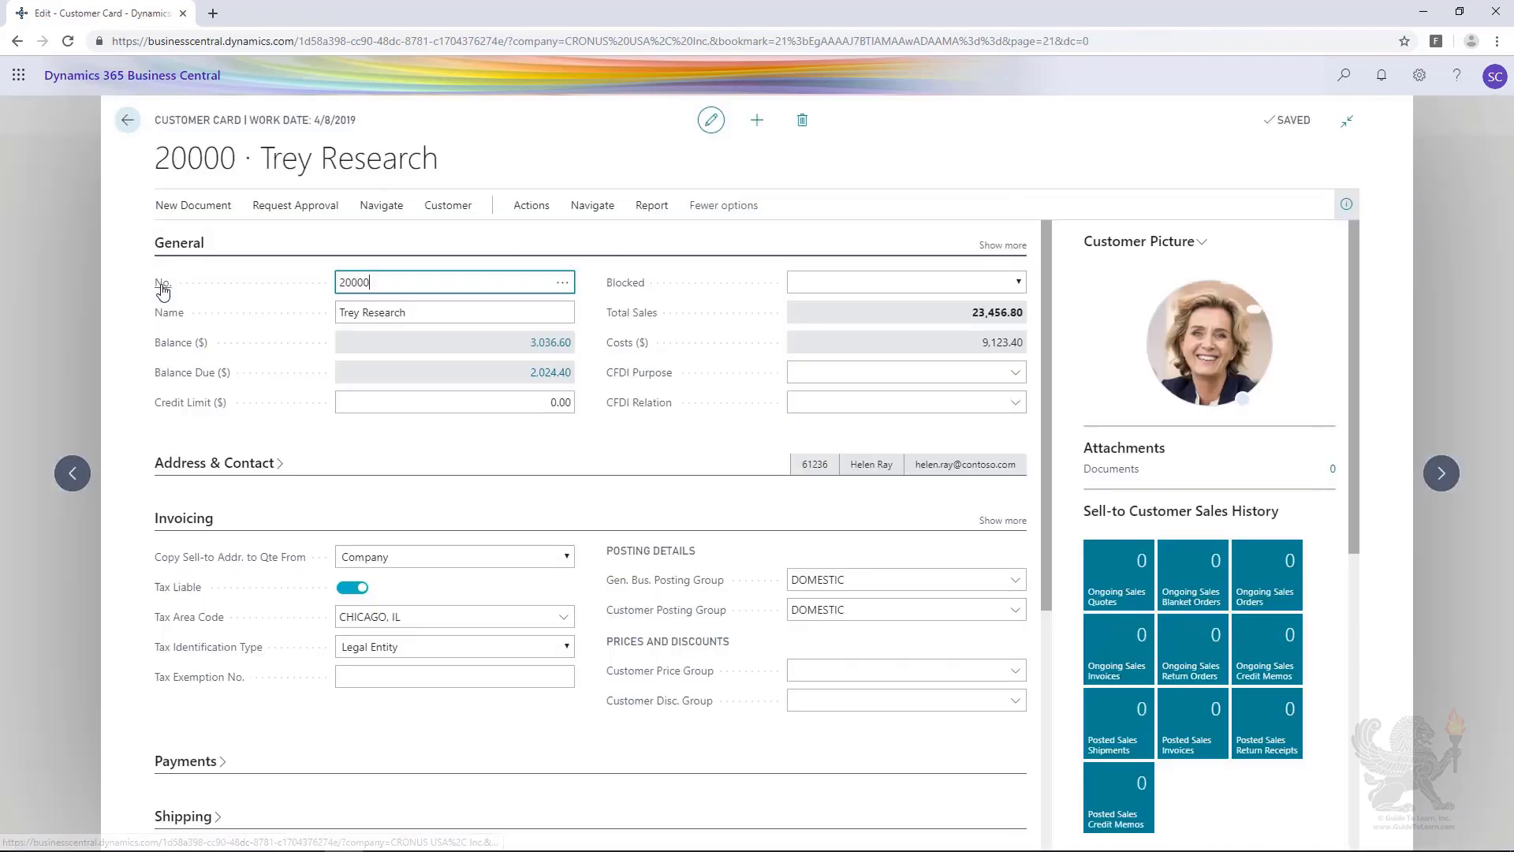
pyautogui.click(801, 125)
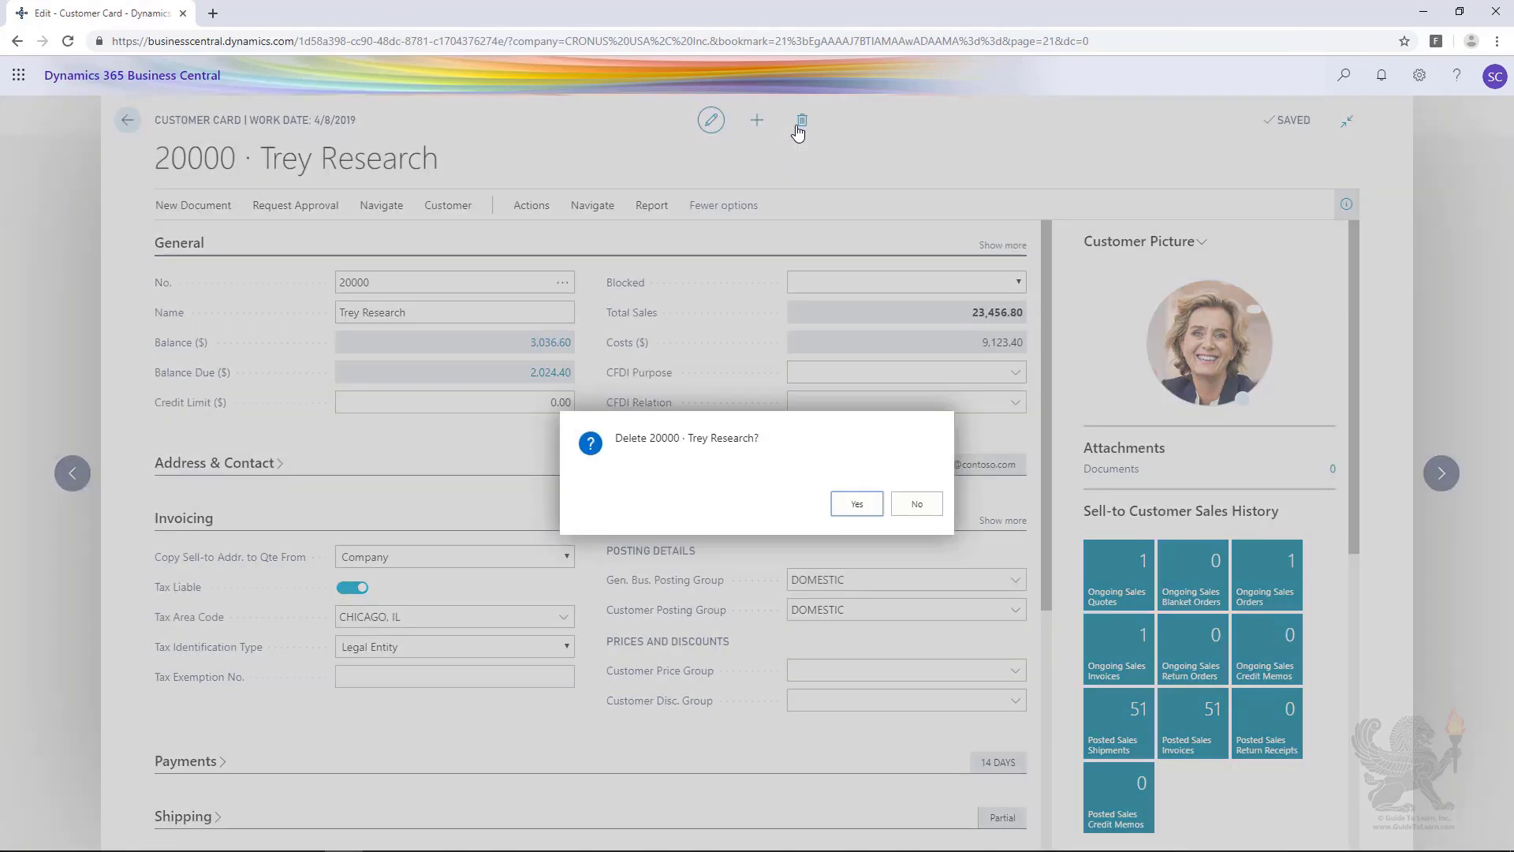
pyautogui.click(843, 505)
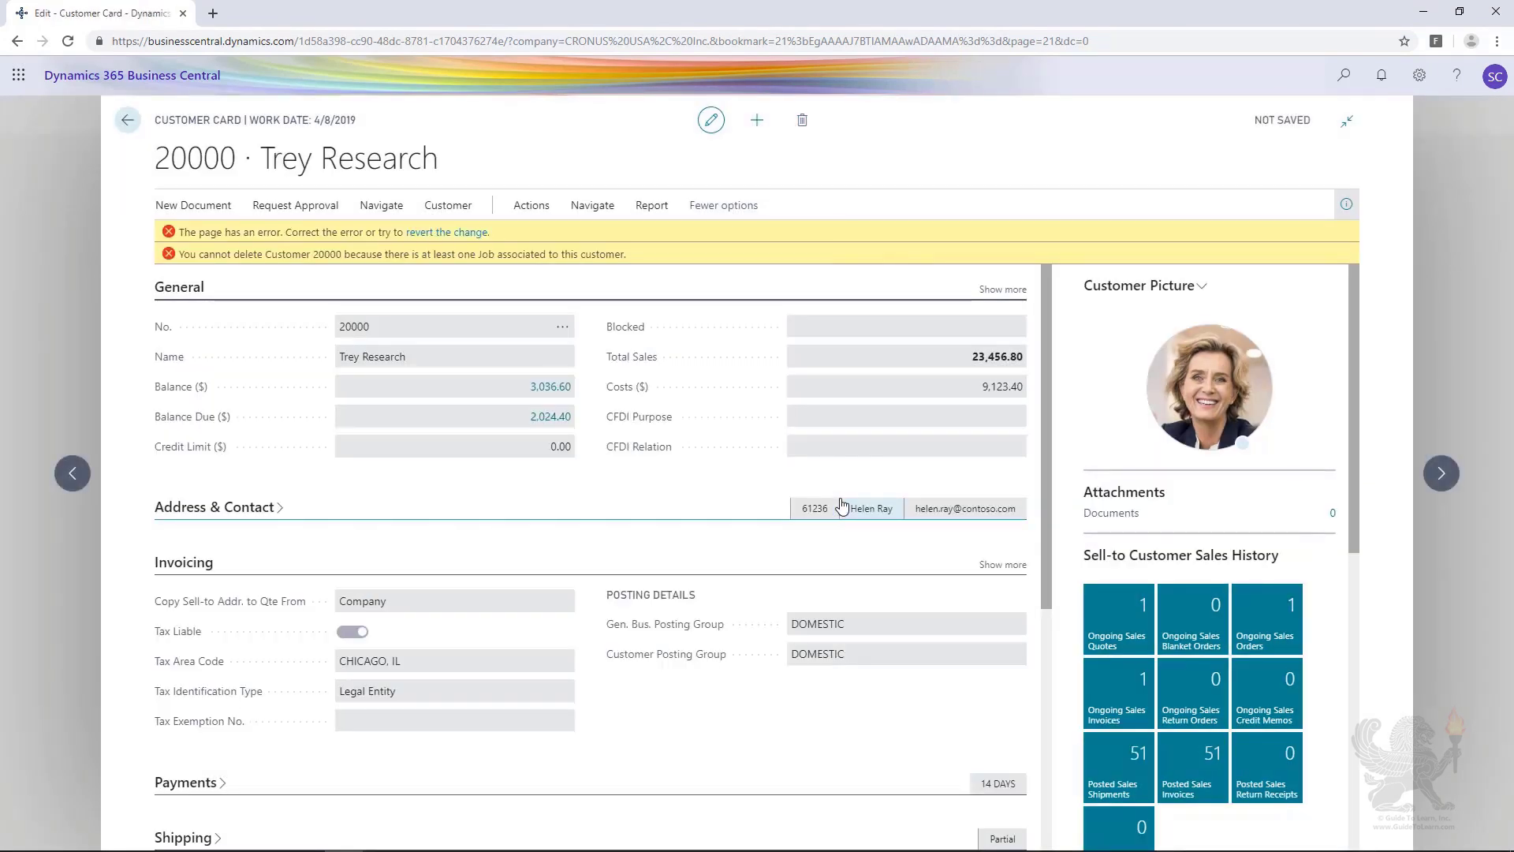
pyautogui.click(42, 264)
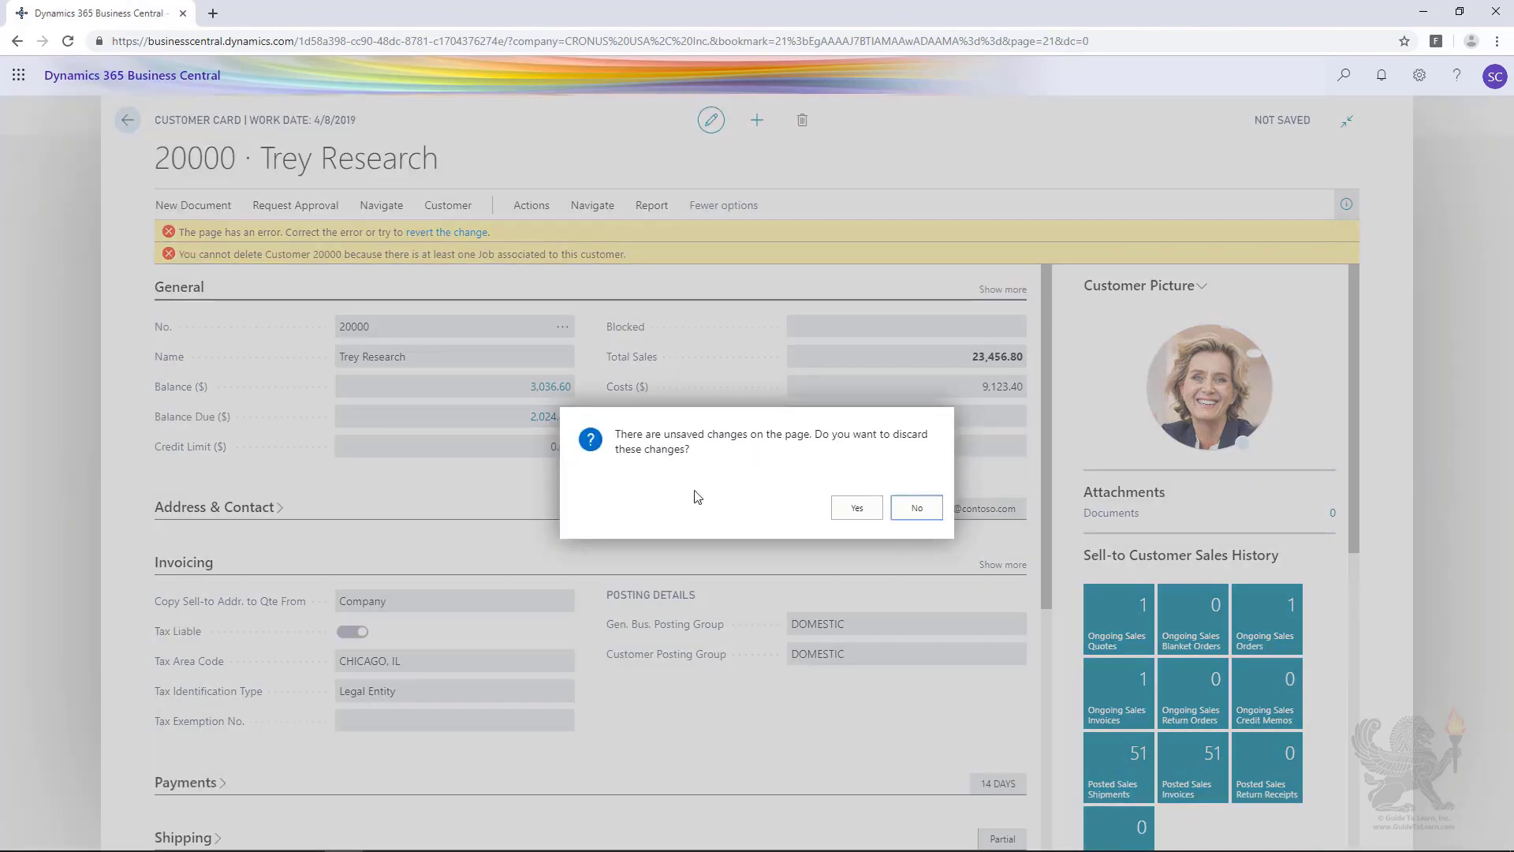
pyautogui.click(857, 507)
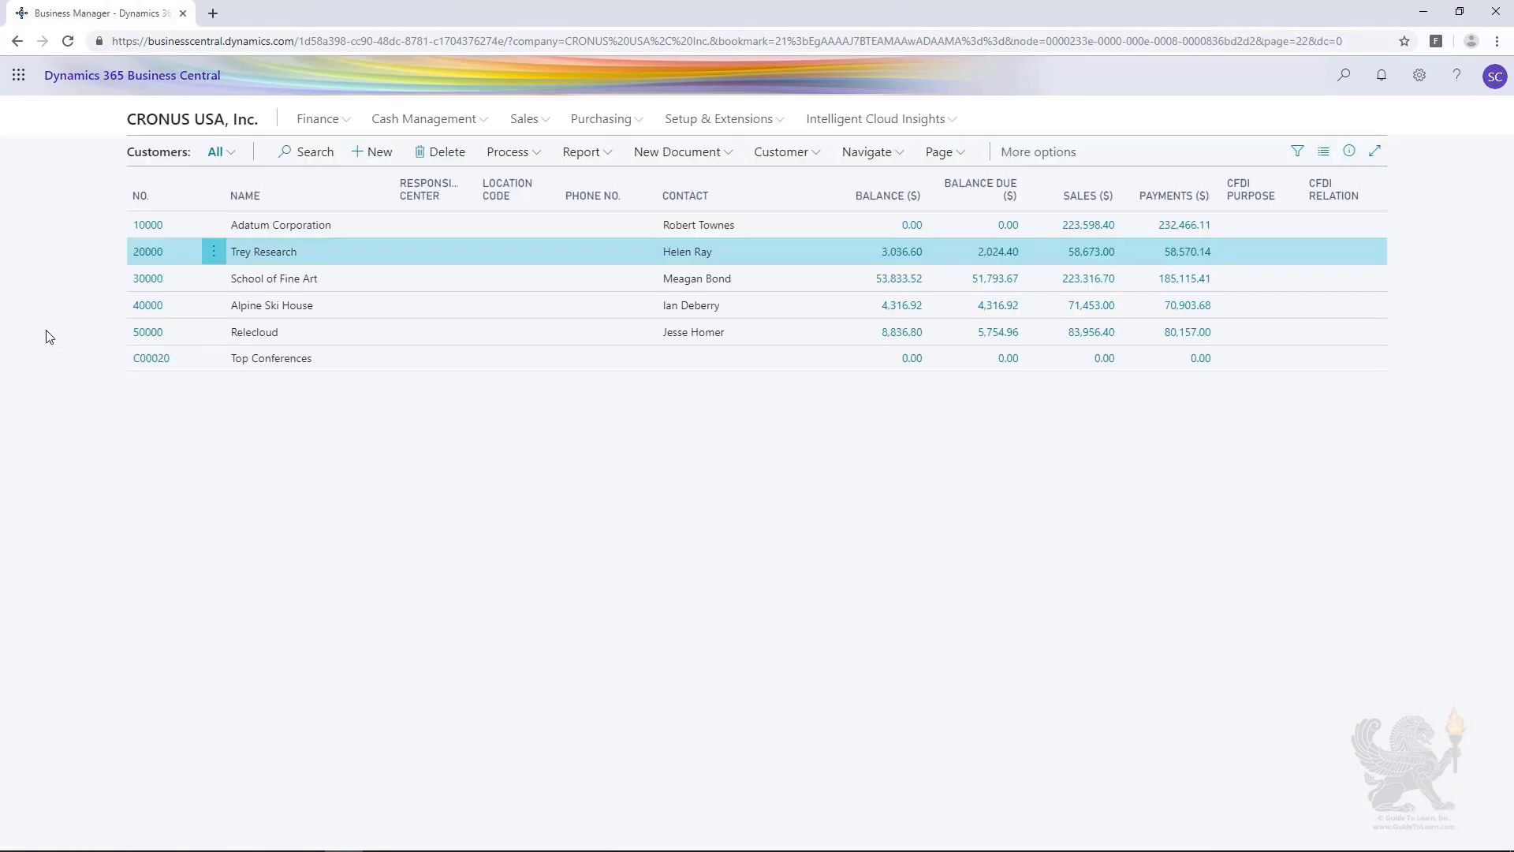